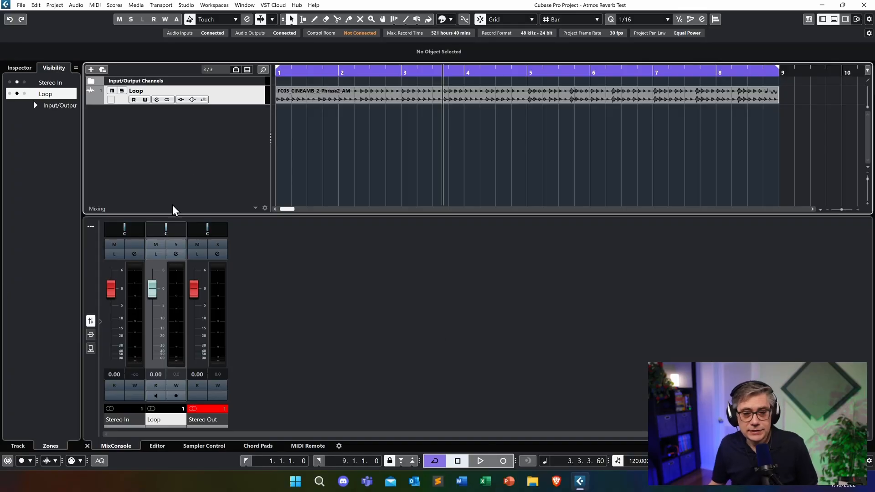
- Add a 7.1.4 group track named Atmos Bus with its output going to Stereo Out
{"action": "right_click", "coordinate": [195, 127]}
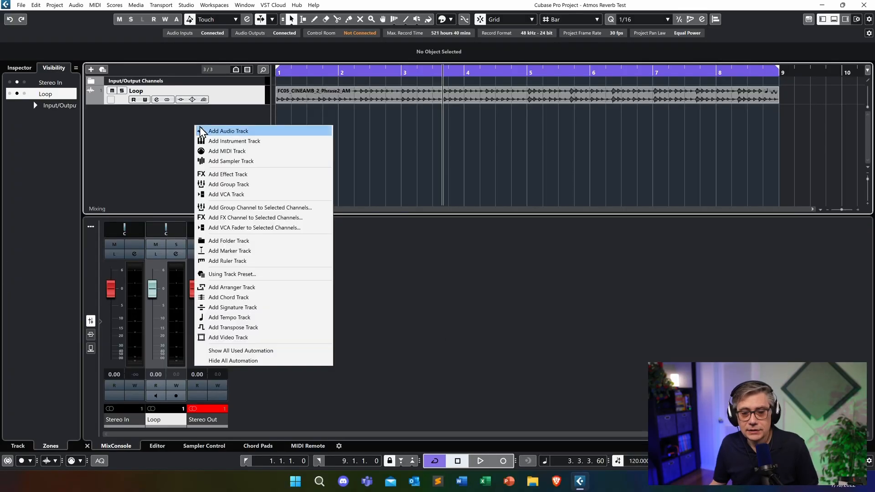
{"action": "left_click", "coordinate": [227, 185]}
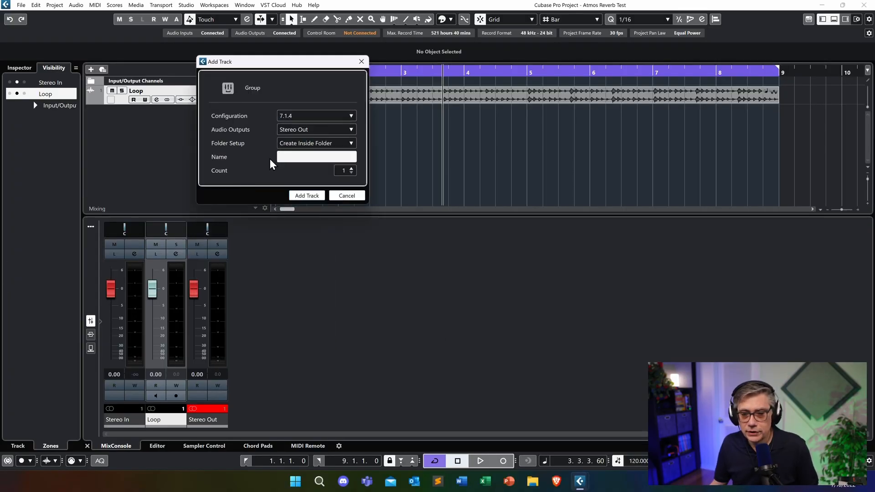
{"action": "left_click", "coordinate": [299, 156]}
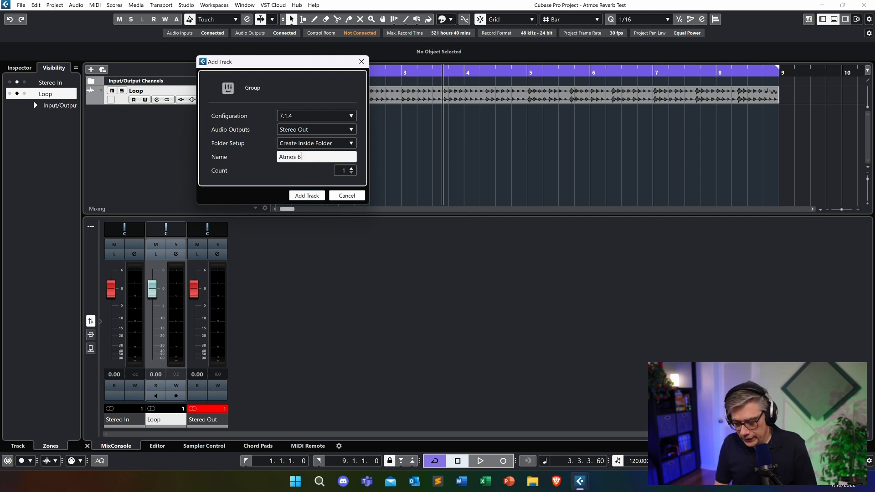
{"action": "left_click", "coordinate": [319, 197]}
- Add a 7.1.2 group track named Atmos Bed and place it above Atmos Bus in the track list
{"action": "right_click", "coordinate": [175, 162]}
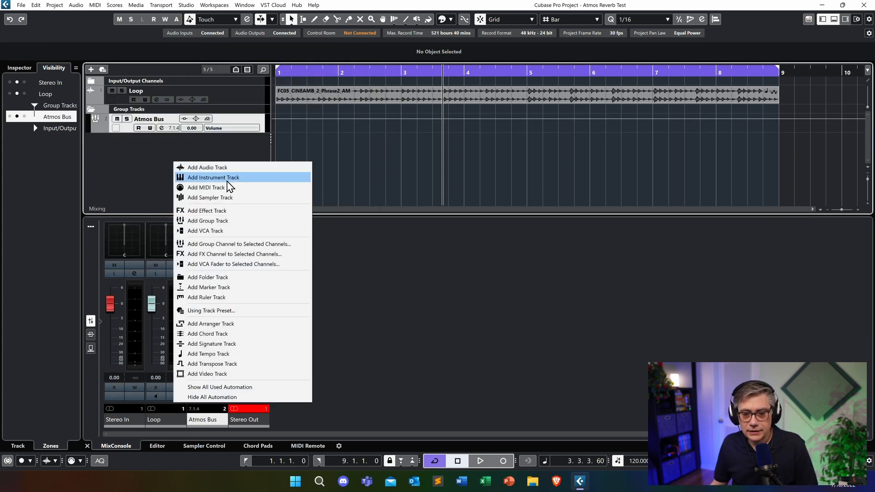
{"action": "left_click", "coordinate": [215, 221]}
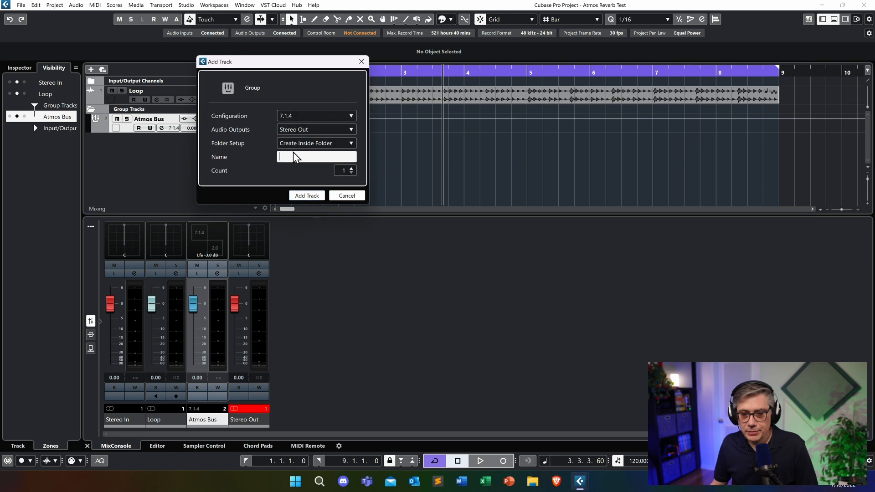
{"action": "left_click", "coordinate": [313, 116]}
{"action": "left_click", "coordinate": [294, 221]}
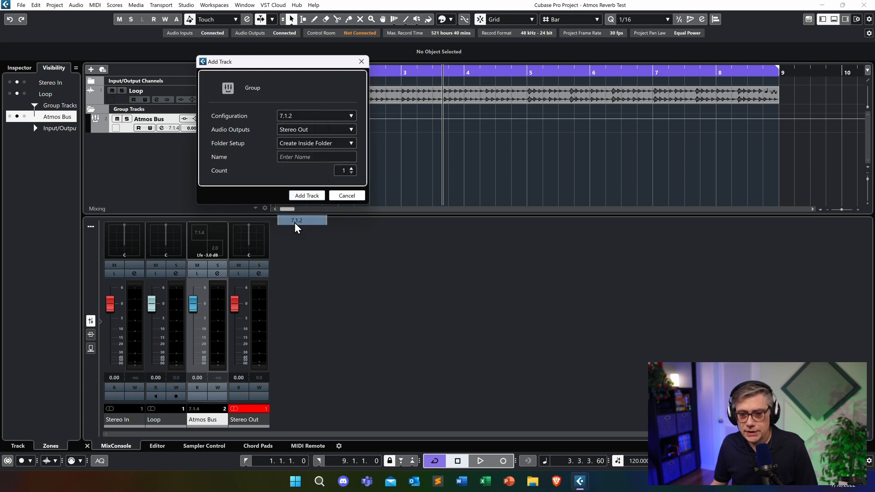
{"action": "left_click", "coordinate": [290, 156]}
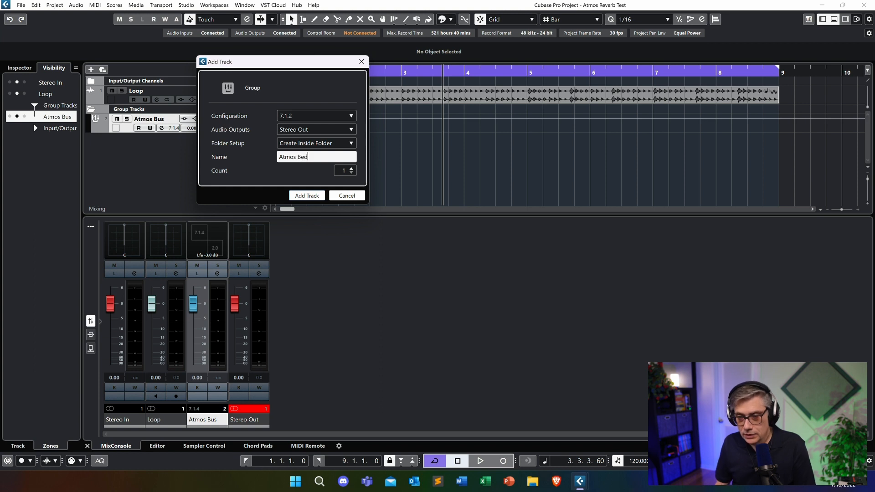
{"action": "type", "text": "Atmos Bed"}
{"action": "left_click", "coordinate": [319, 196]}
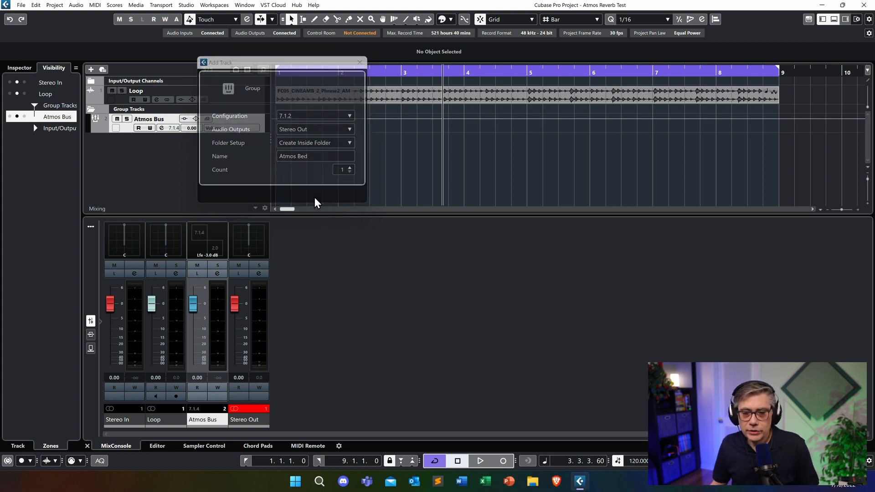
{"action": "left_click_drag", "start_coordinate": [99, 145], "coordinate": [105, 118]}
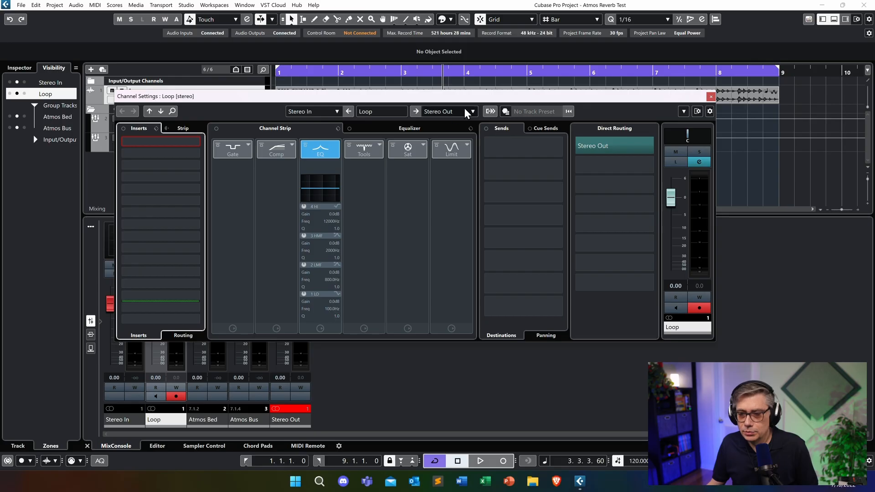
- Route the Loop channel's output to the Atmos Bed group and close its channel settings
{"action": "left_click", "coordinate": [467, 112]}
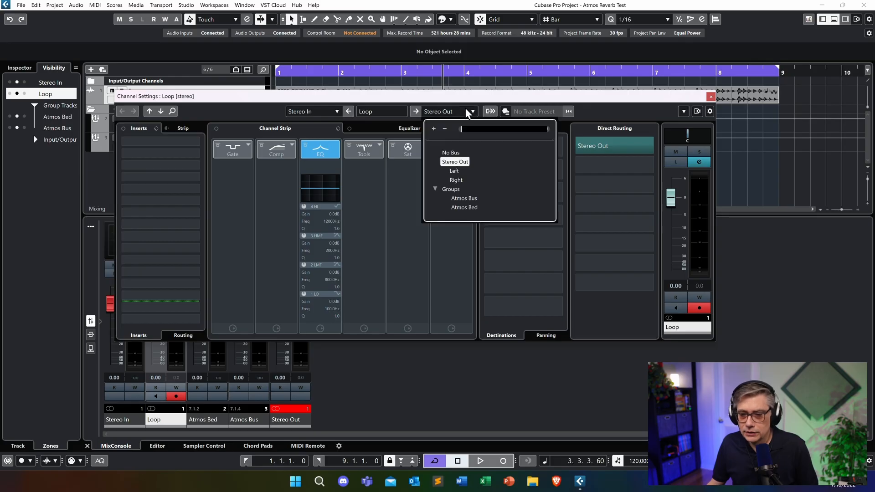
{"action": "left_click", "coordinate": [469, 209]}
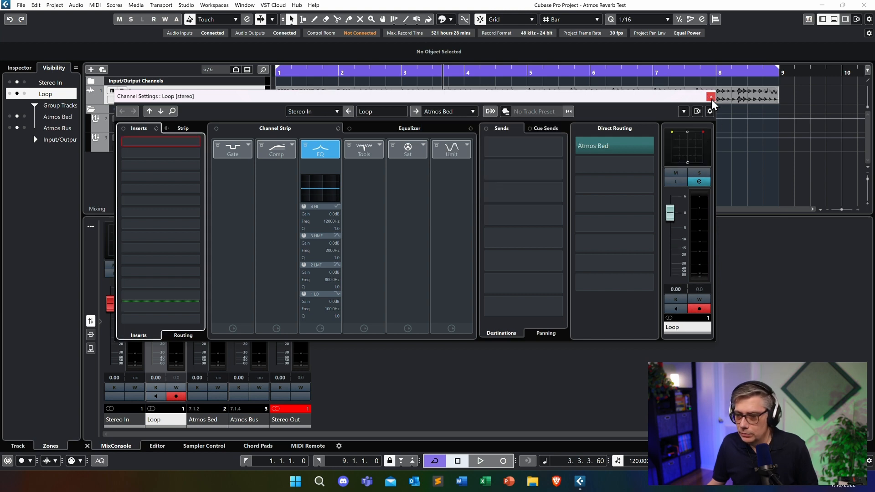
{"action": "left_click", "coordinate": [710, 97]}
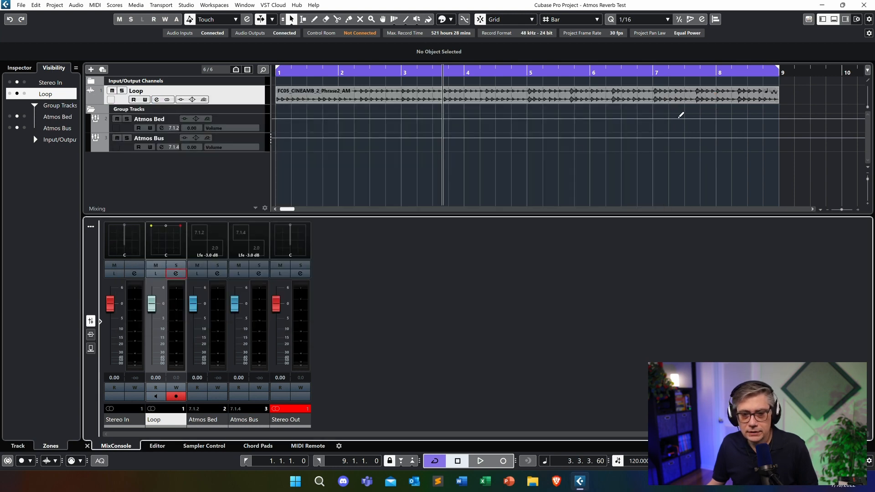
- Route the Atmos Bed channel's output to Atmos Bus and play the loop briefly to check the signal flow
{"action": "left_click", "coordinate": [218, 275]}
{"action": "left_click", "coordinate": [465, 114]}
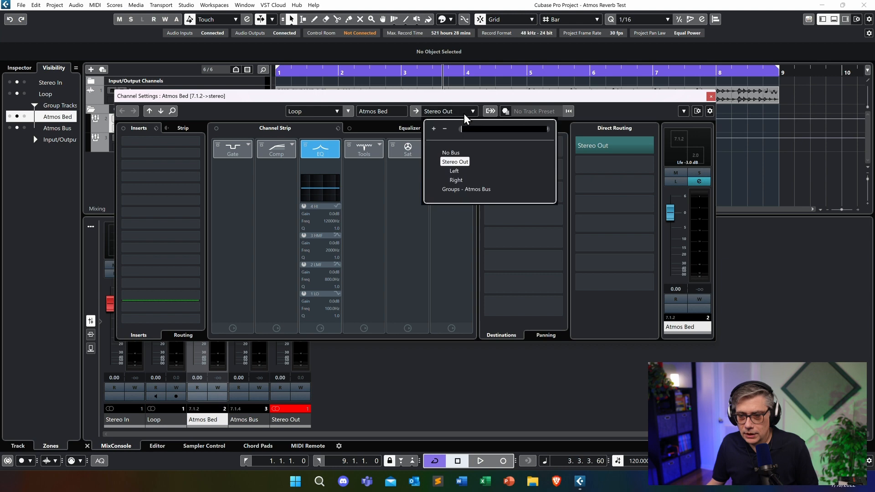
{"action": "left_click", "coordinate": [471, 189]}
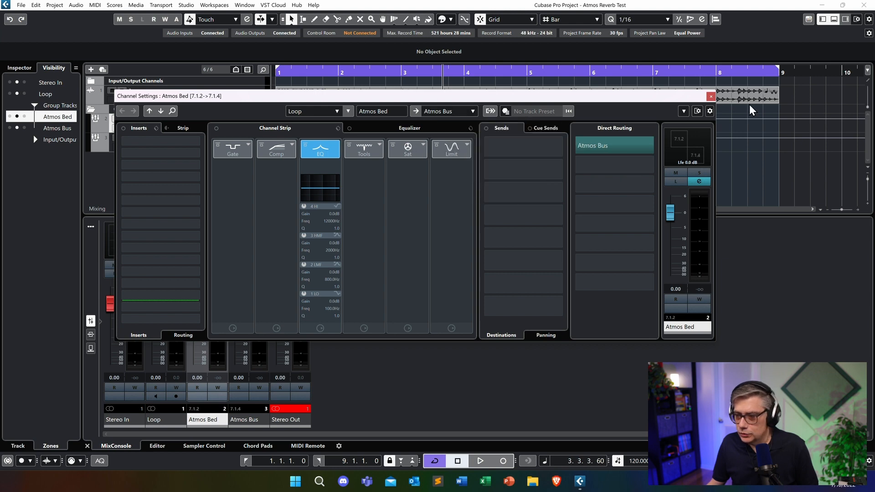
{"action": "left_click", "coordinate": [711, 97]}
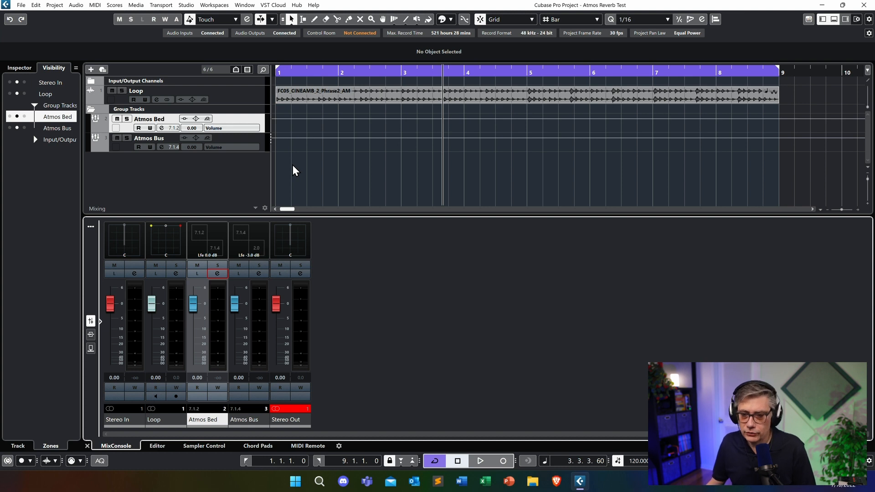
{"action": "key", "text": "space"}
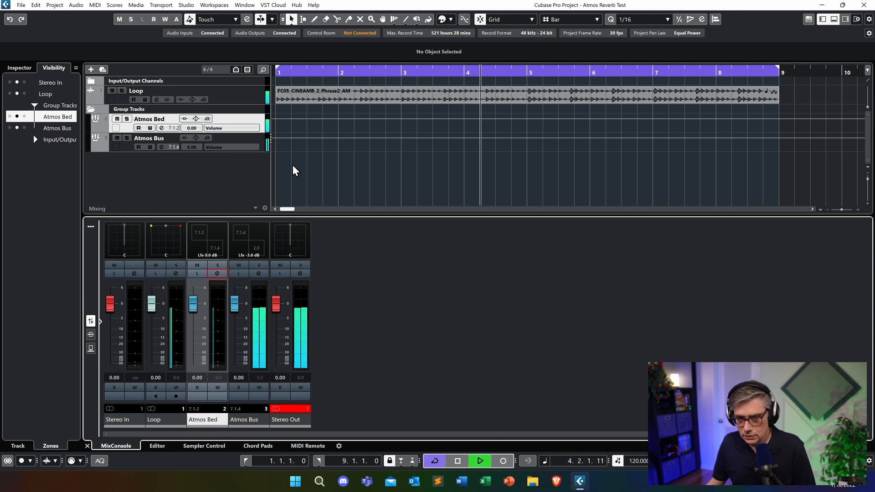
{"action": "key", "text": "space"}
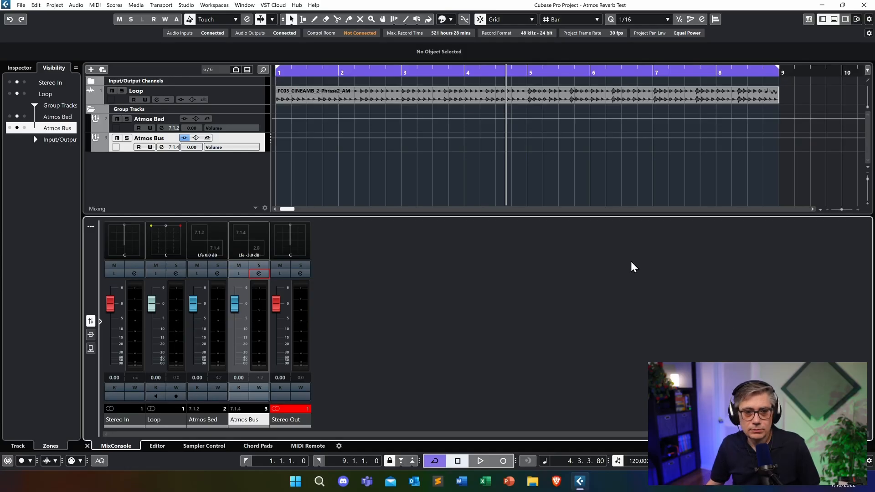
- Open ADM Authoring for Dolby Atmos and set the renderer to Renderer for Dolby Atmos
{"action": "left_click", "coordinate": [55, 5]}
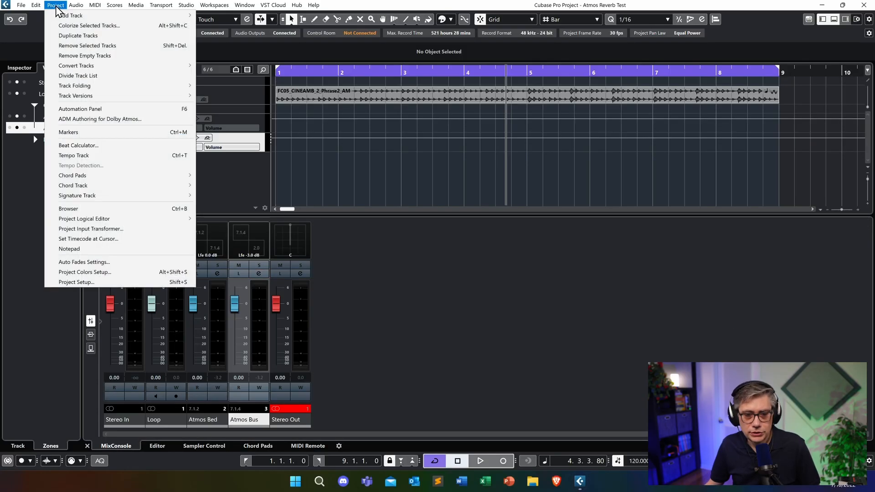
{"action": "left_click", "coordinate": [110, 119]}
{"action": "left_click", "coordinate": [184, 77]}
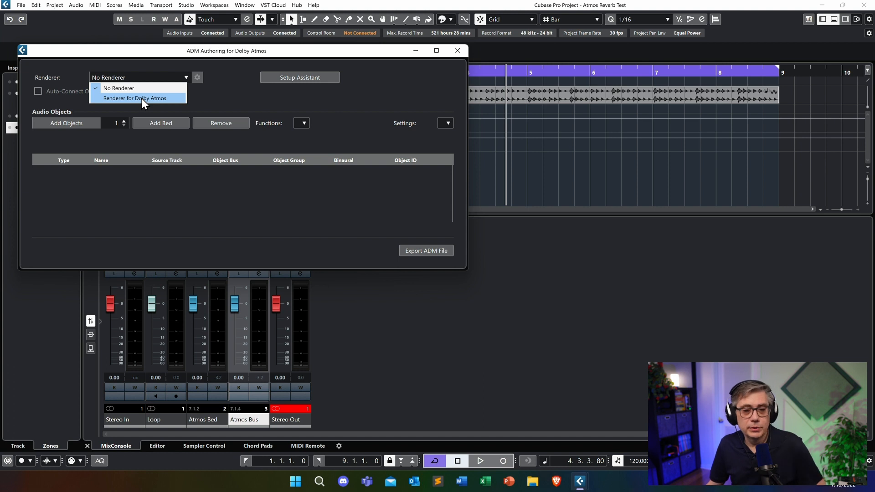
{"action": "left_click", "coordinate": [142, 99]}
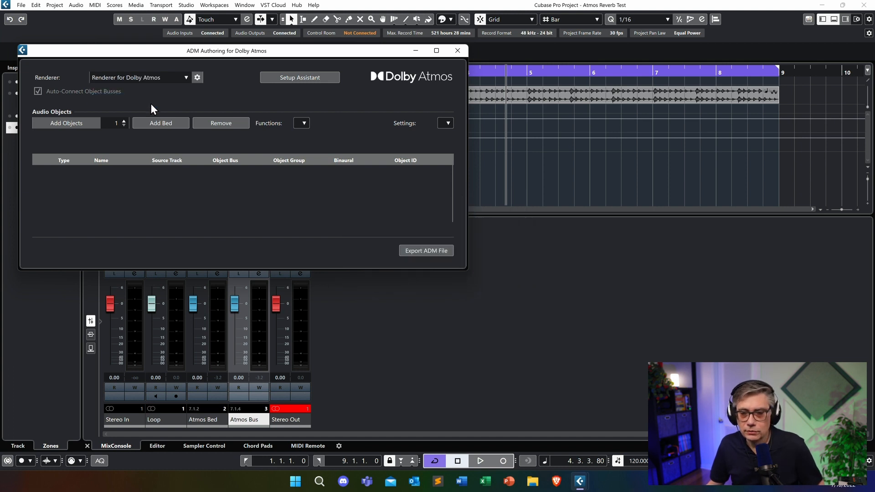
- Add a bed to the audio objects with Atmos Bed as its source track
{"action": "left_click", "coordinate": [171, 124]}
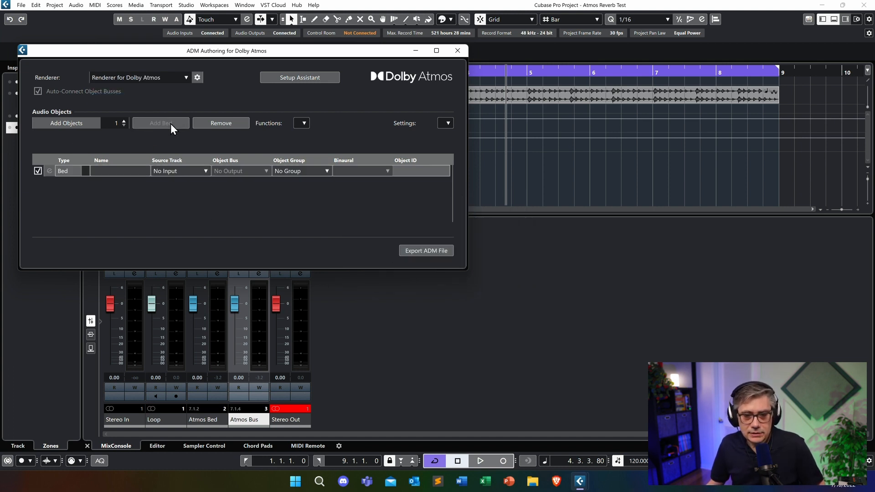
{"action": "left_click", "coordinate": [204, 170]}
{"action": "left_click", "coordinate": [185, 230]}
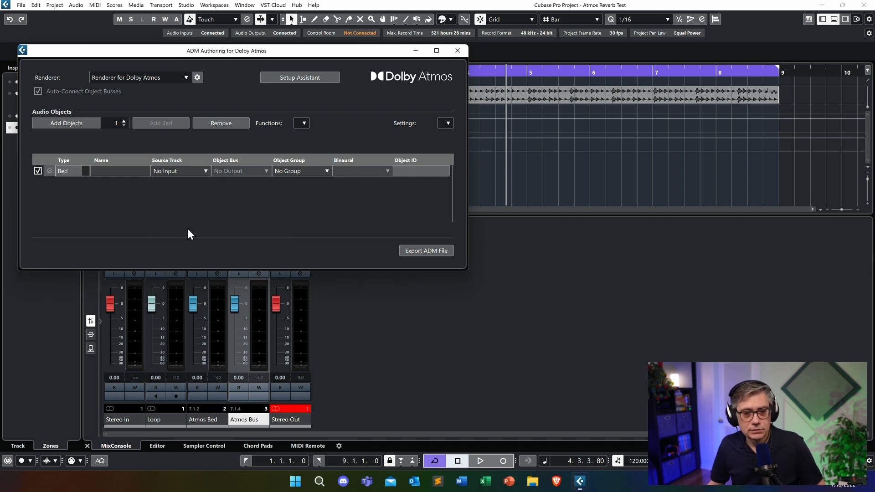
- Add one audio object with Loop as its source track and close the ADM authoring window
{"action": "left_click", "coordinate": [70, 122]}
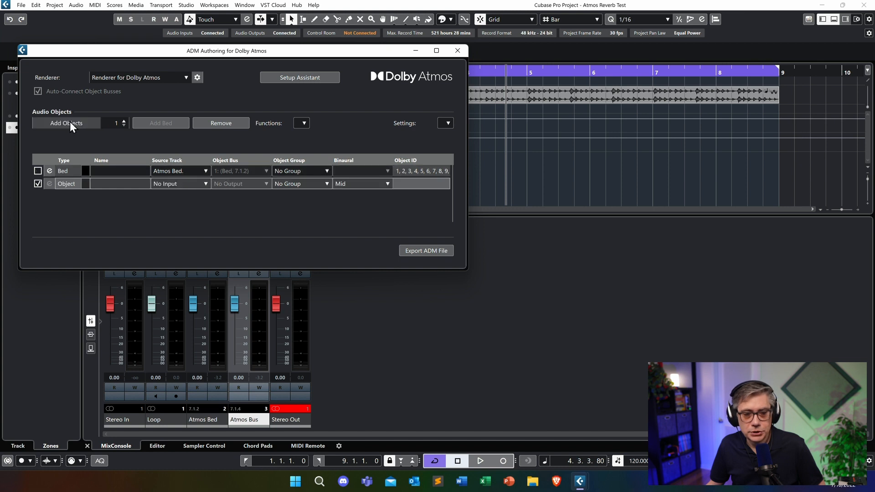
{"action": "left_click", "coordinate": [201, 183]}
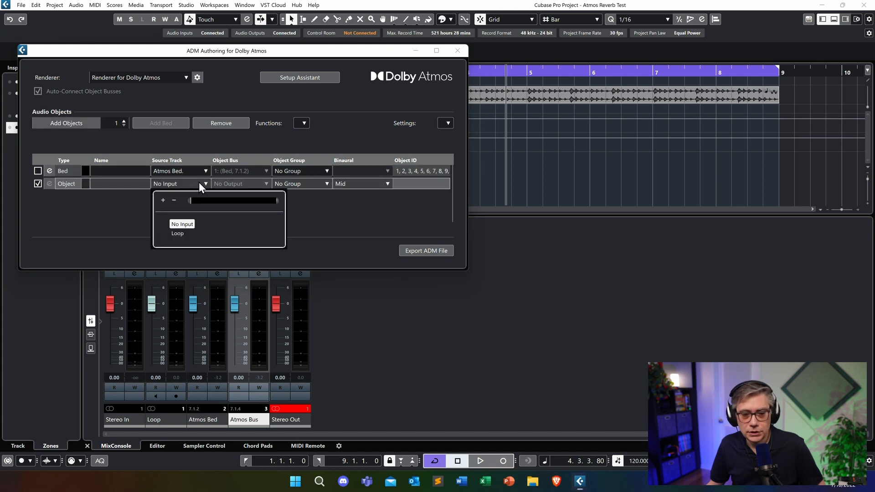
{"action": "left_click", "coordinate": [179, 234]}
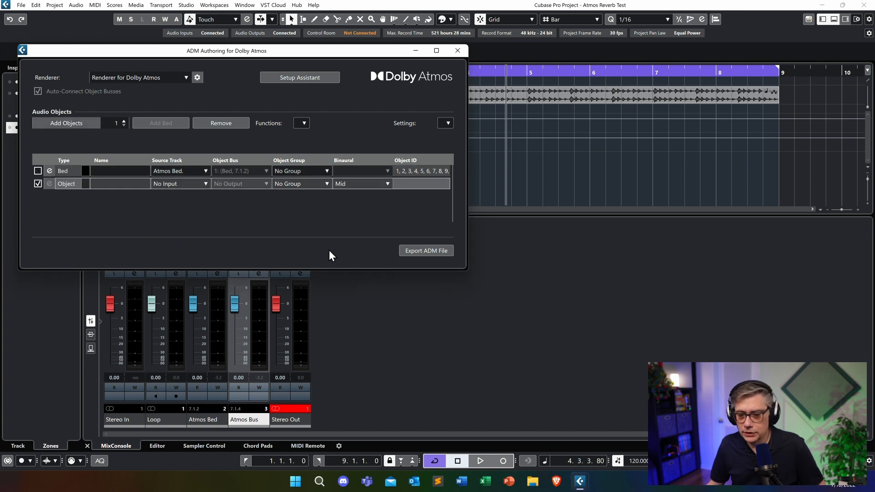
{"action": "left_click", "coordinate": [457, 51]}
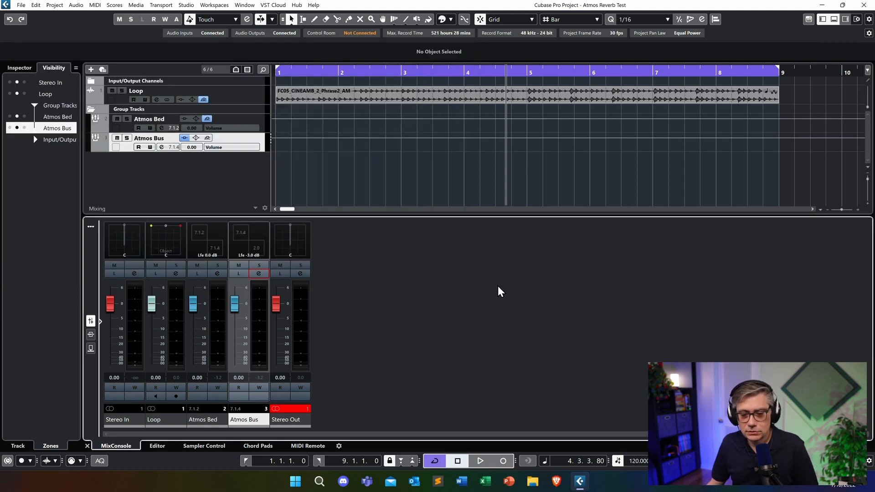
- Play the loop and examine the objects and output levels in the Atmos Bus's Renderer for Dolby Atmos
{"action": "key", "text": "space"}
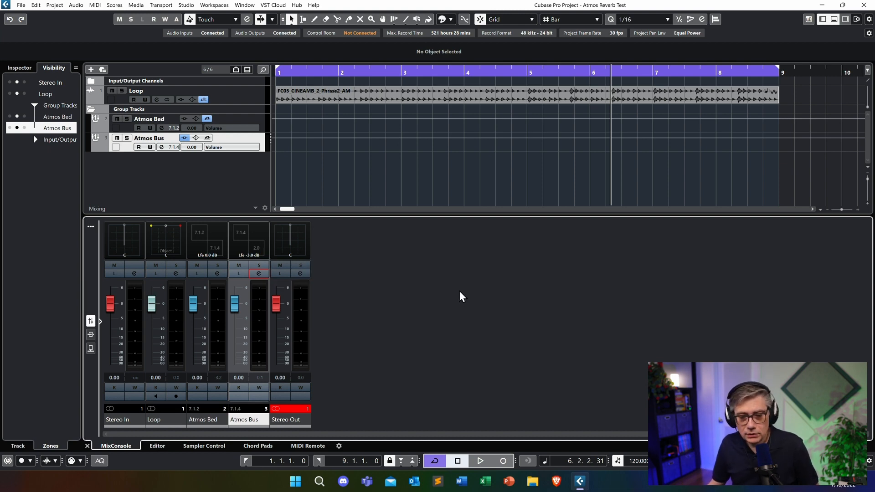
{"action": "left_click", "coordinate": [259, 273]}
{"action": "left_click", "coordinate": [156, 125]}
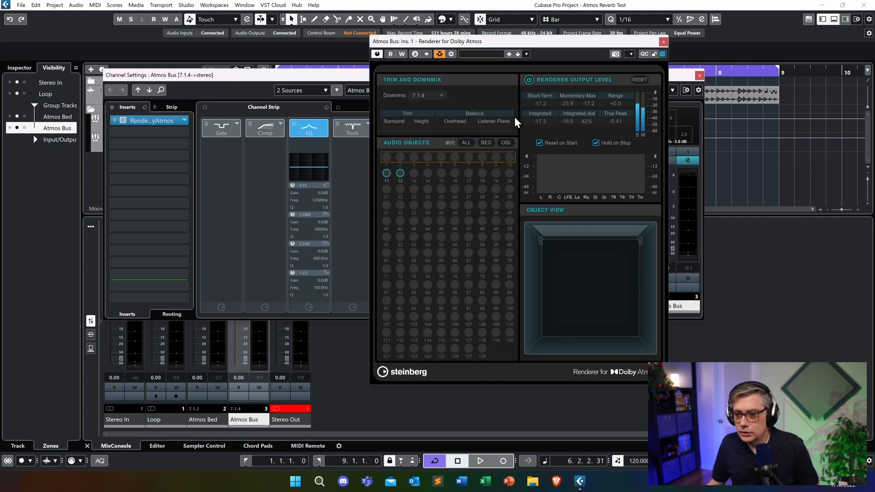
{"action": "left_click", "coordinate": [699, 75]}
{"action": "left_click_drag", "start_coordinate": [531, 43], "coordinate": [496, 44]}
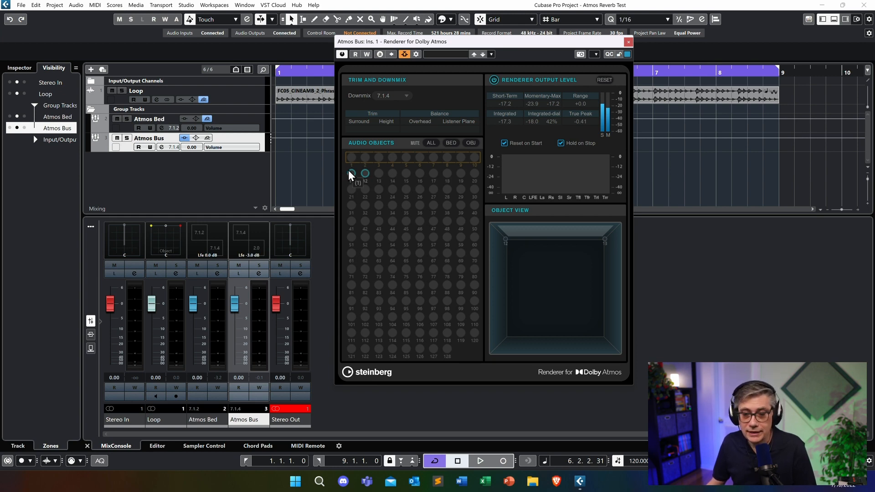
{"action": "key", "text": "space"}
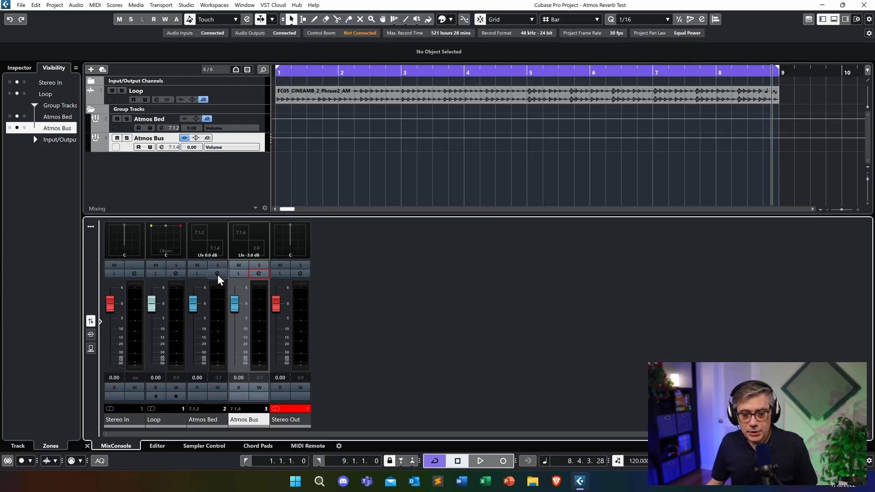
- Insert the Spacelab Ignition reverb in the first insert slot of the Atmos Bed channel and close its channel settings
{"action": "left_click", "coordinate": [217, 274]}
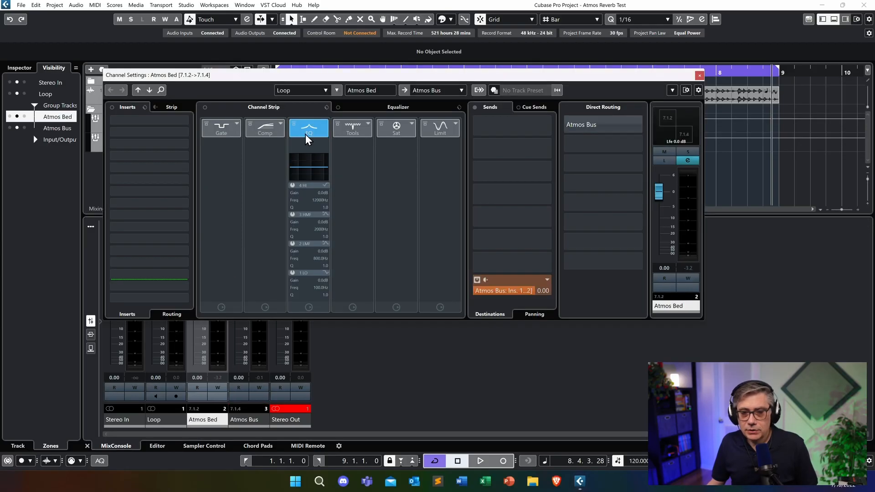
{"action": "left_click", "coordinate": [182, 118]}
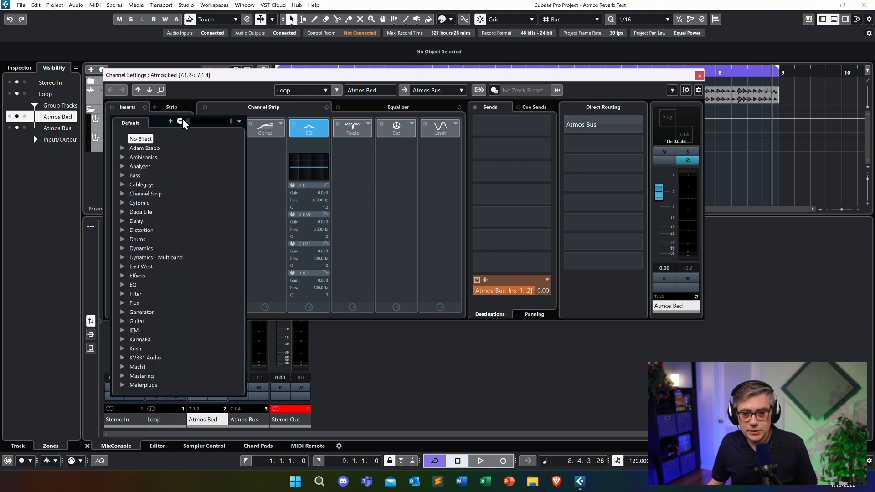
{"action": "type", "text": "igni"}
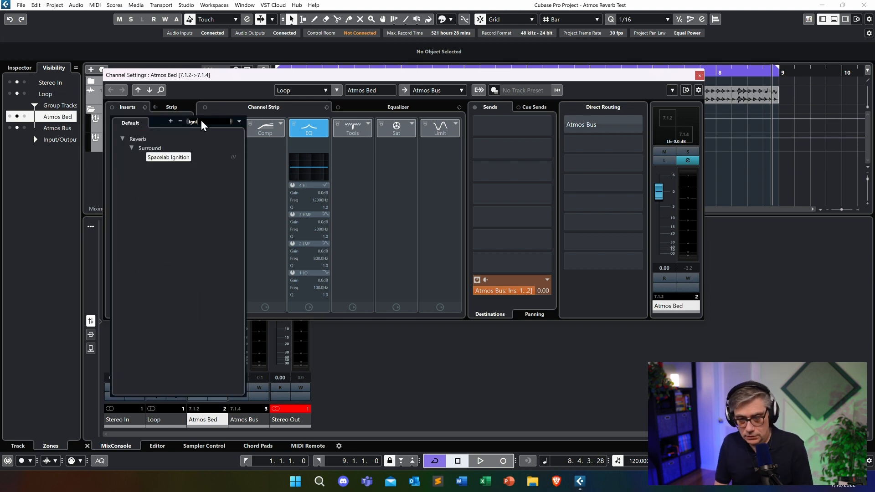
{"action": "left_click", "coordinate": [156, 160]}
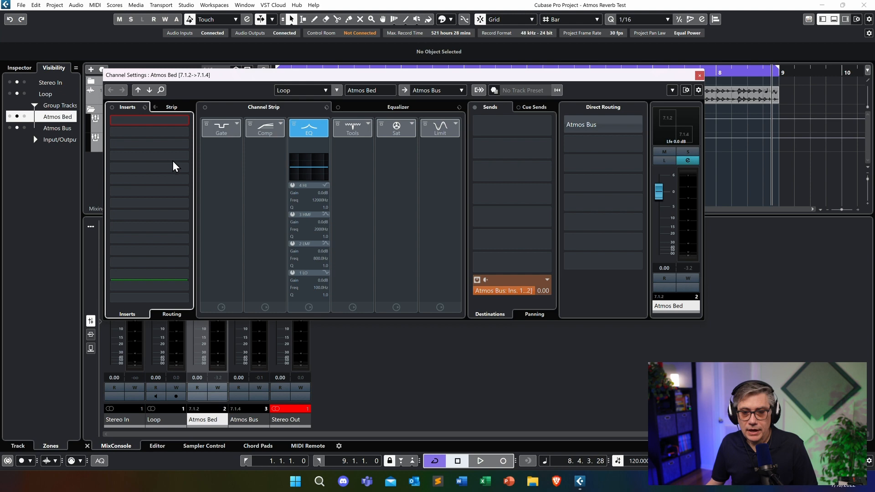
{"action": "left_click", "coordinate": [699, 75]}
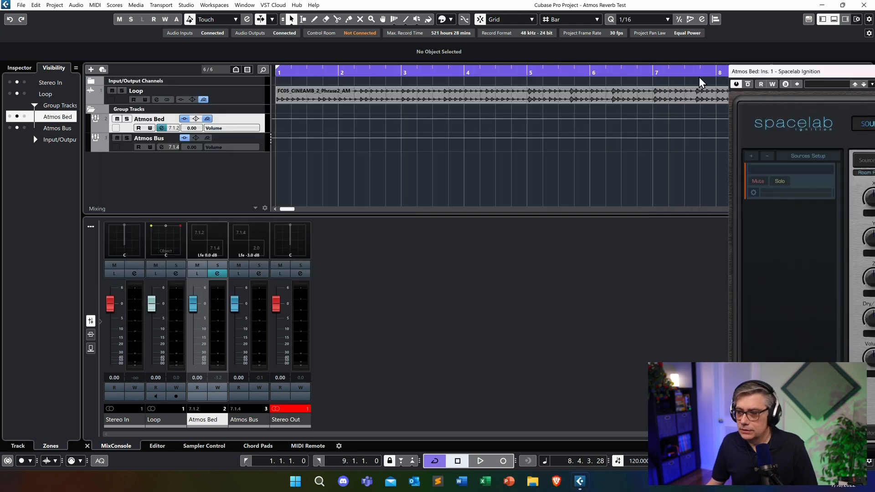
- Reposition the Spacelab Ignition window and browse its factory presets
{"action": "left_click_drag", "start_coordinate": [866, 71], "coordinate": [350, 31]}
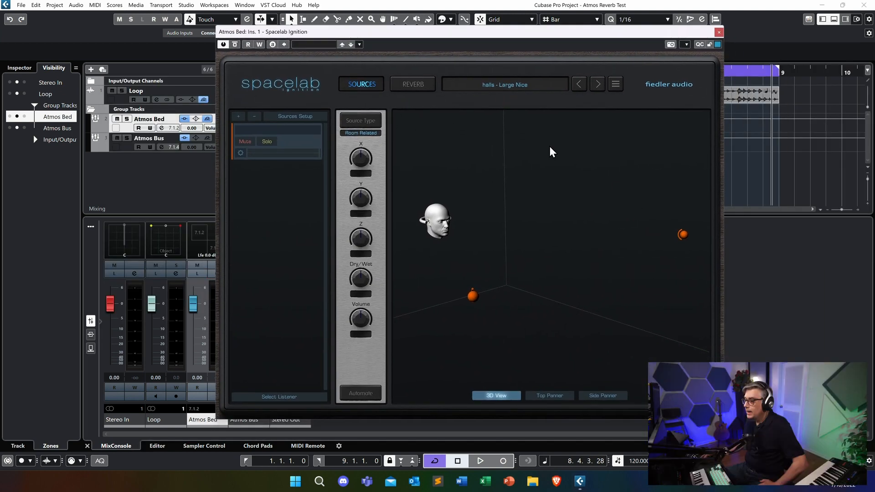
{"action": "left_click", "coordinate": [504, 83]}
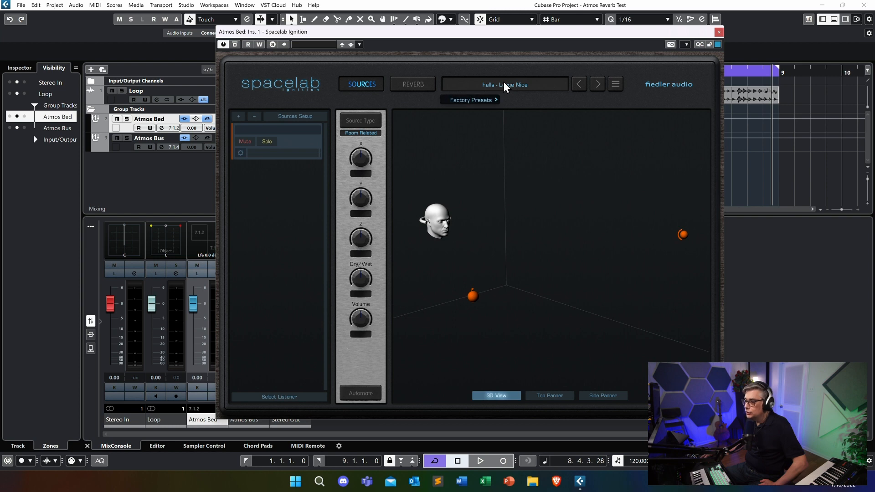
{"action": "mouse_move", "coordinate": [477, 98]}
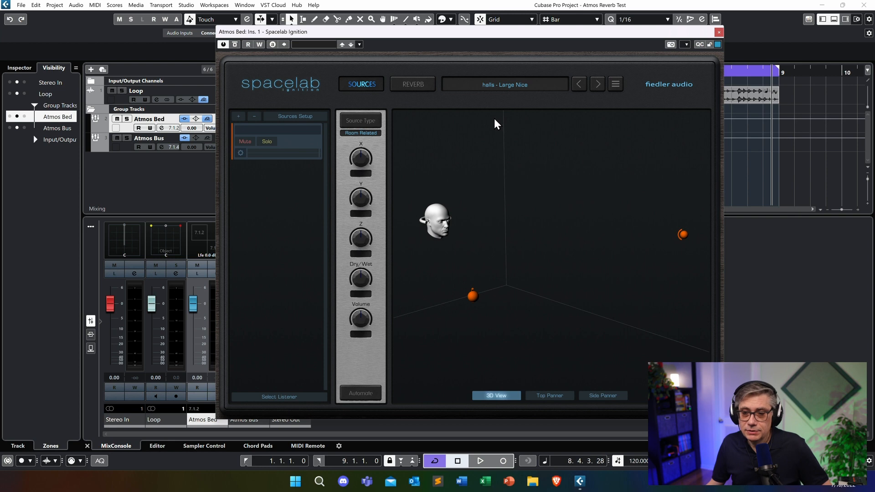
- Set the Spacelab Ignition reverb's output format to 10 - 7.1.2
{"action": "left_click", "coordinate": [415, 85]}
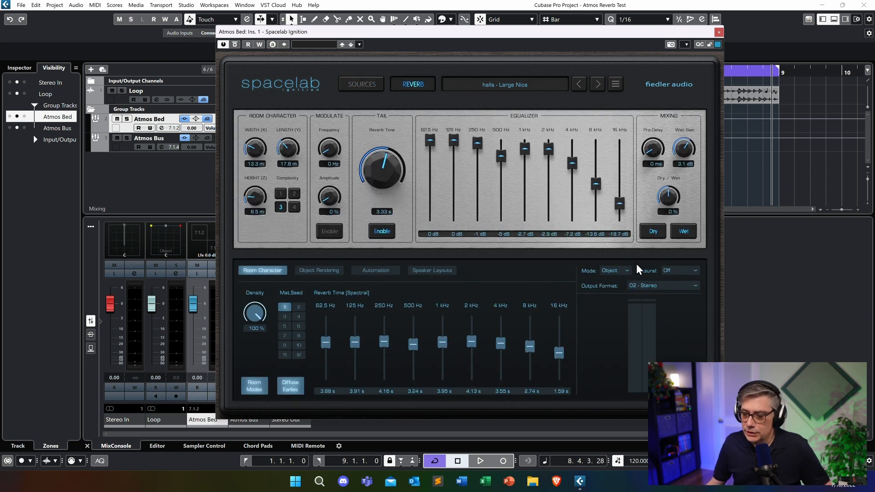
{"action": "left_click_drag", "start_coordinate": [583, 31], "coordinate": [444, 26]}
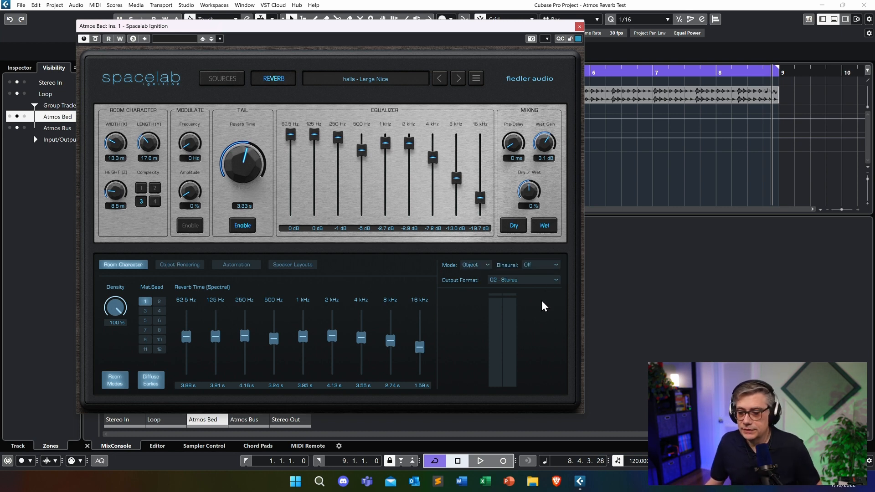
{"action": "left_click", "coordinate": [553, 286]}
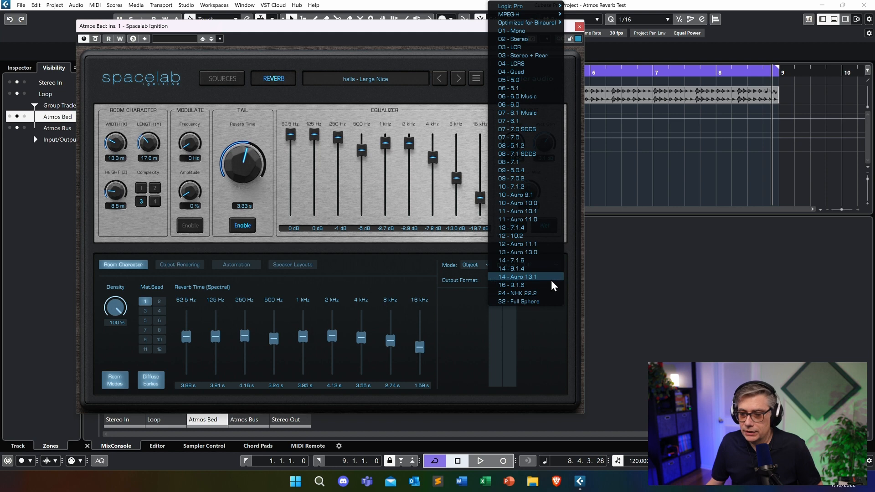
{"action": "left_click", "coordinate": [523, 189]}
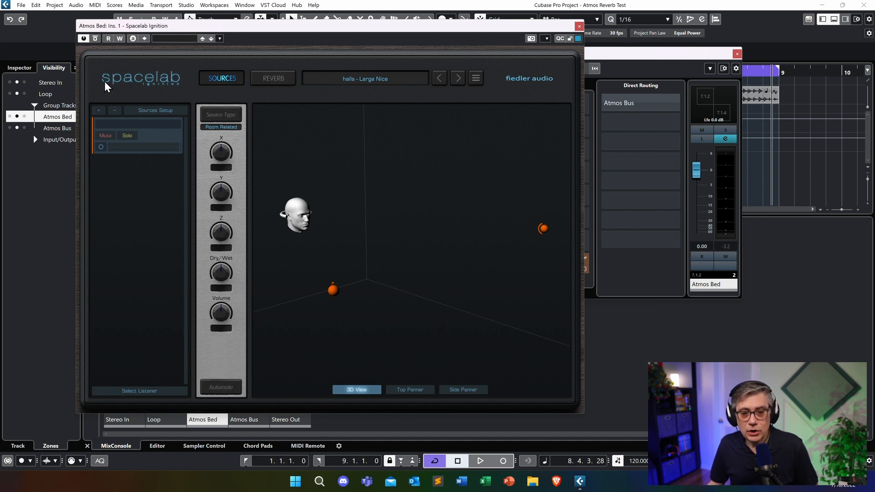
- Assign 1: Loop as the input of Spacelab Ignition's source and close the reverb and Atmos Bed channel settings
{"action": "left_click", "coordinate": [100, 147]}
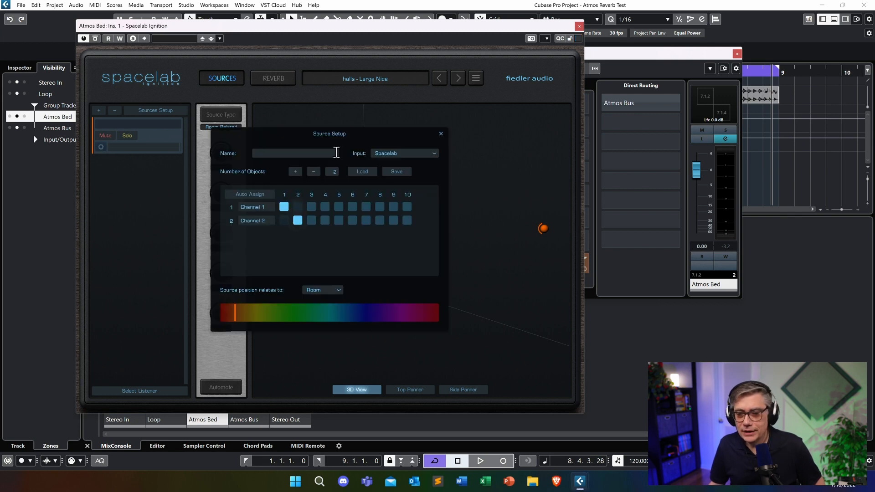
{"action": "left_click_drag", "start_coordinate": [347, 131], "coordinate": [308, 90]}
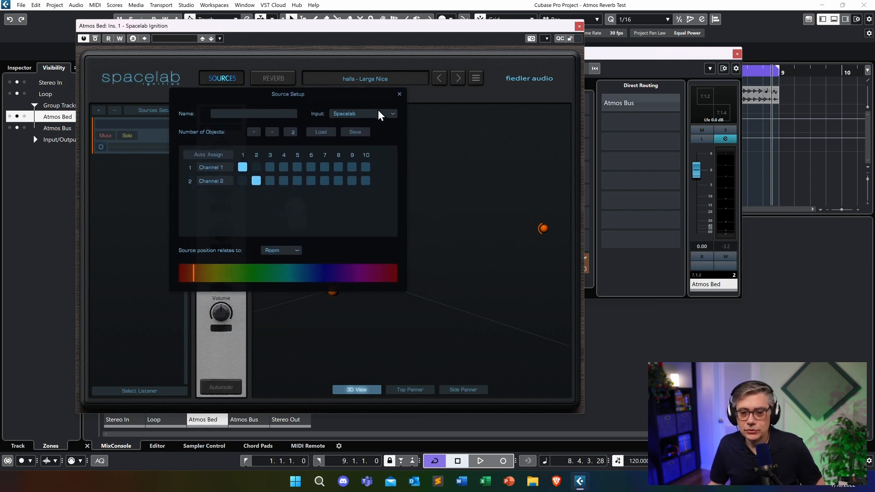
{"action": "left_click", "coordinate": [363, 114]}
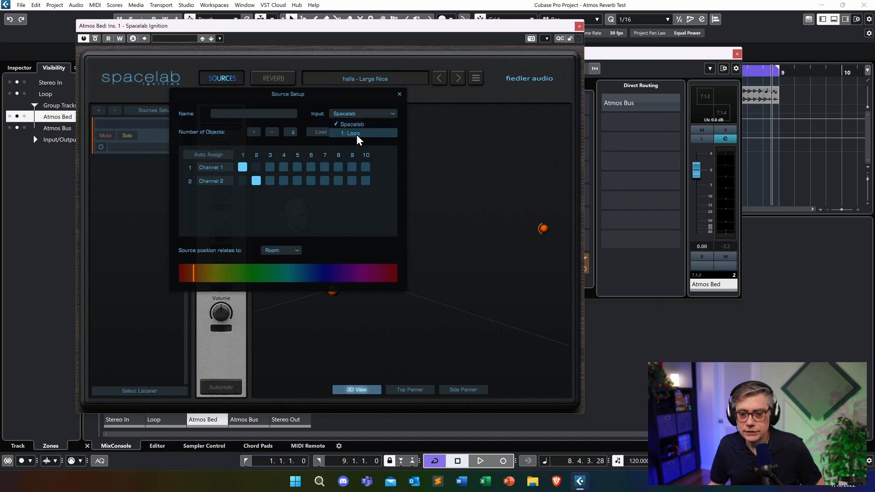
{"action": "left_click", "coordinate": [356, 133]}
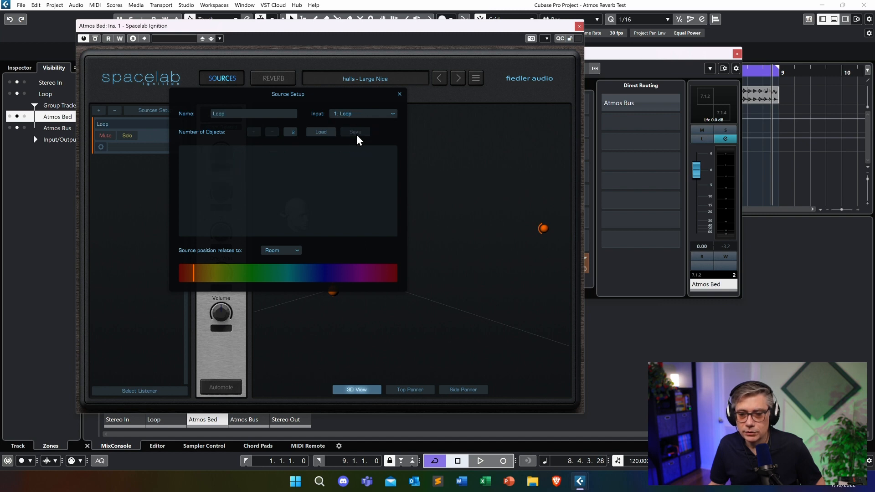
{"action": "left_click", "coordinate": [399, 93]}
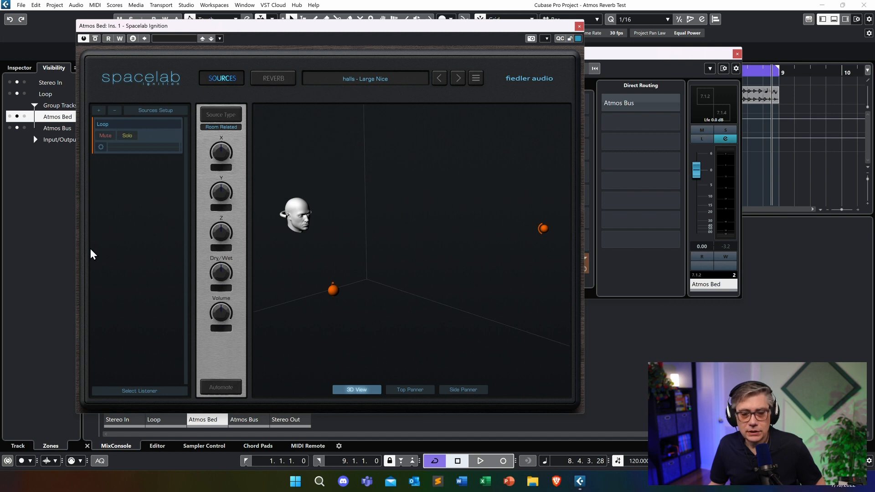
{"action": "left_click", "coordinate": [581, 28]}
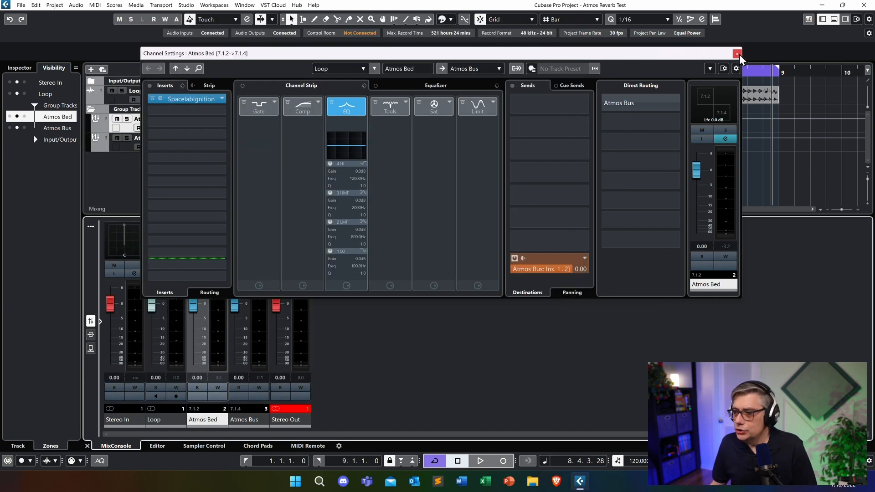
{"action": "left_click", "coordinate": [736, 54]}
- Play the loop with the reverb active and examine the Atmos Bus's Renderer for Dolby Atmos
{"action": "key", "text": "space"}
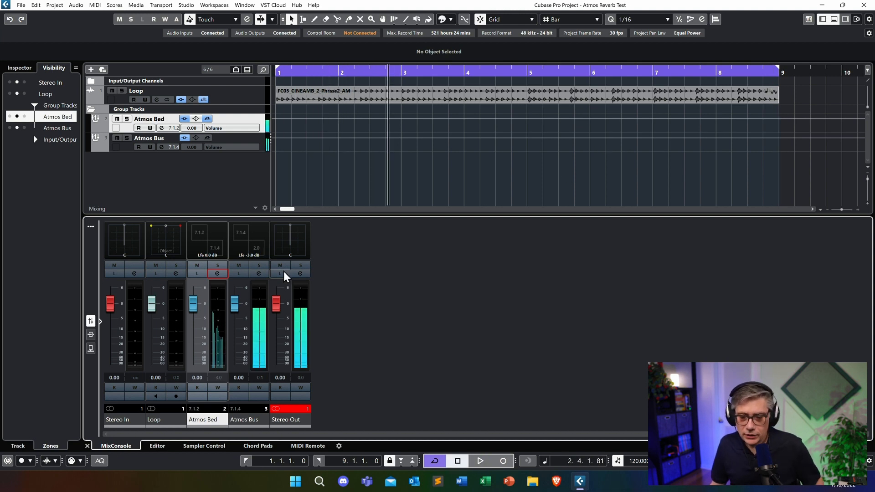
{"action": "left_click", "coordinate": [261, 275]}
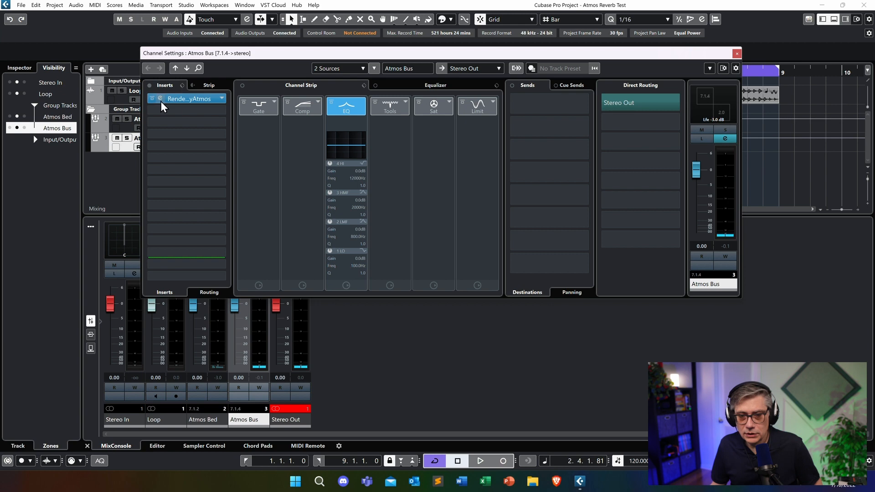
{"action": "left_click", "coordinate": [193, 100]}
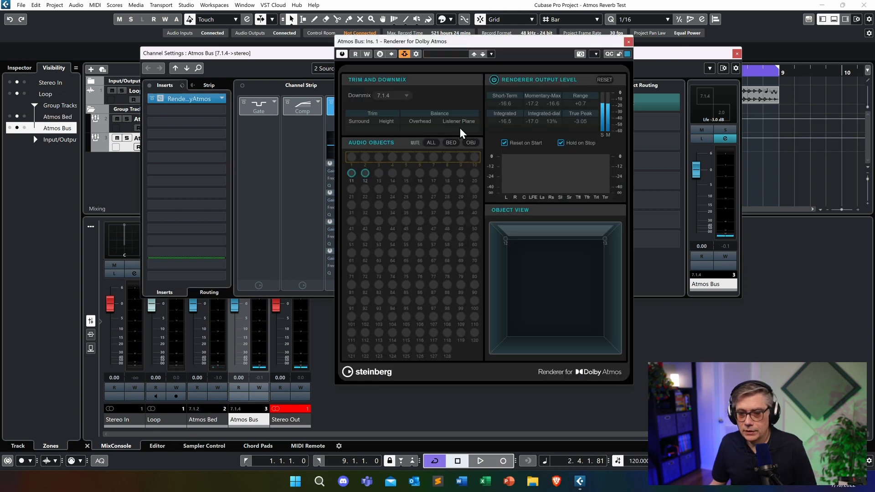
{"action": "key", "text": "space"}
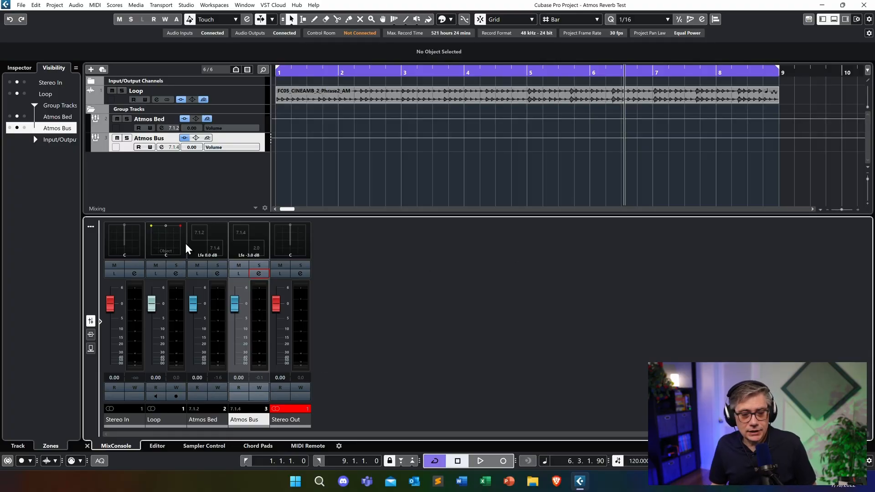
- Review the Spacelab Beam settings on the Loop channel and close its plug-in and channel settings windows
{"action": "left_click", "coordinate": [175, 274]}
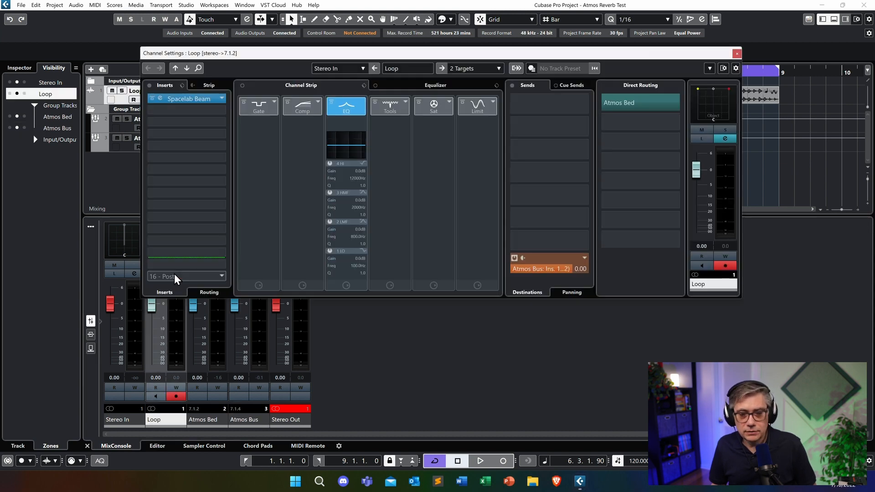
{"action": "left_click", "coordinate": [196, 100]}
{"action": "left_click_drag", "start_coordinate": [254, 95], "coordinate": [239, 137]}
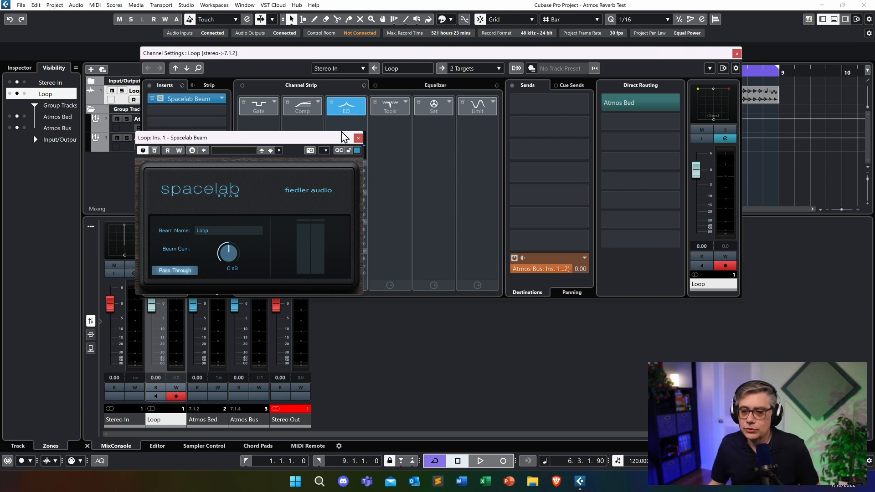
{"action": "left_click", "coordinate": [357, 137]}
{"action": "left_click", "coordinate": [736, 54]}
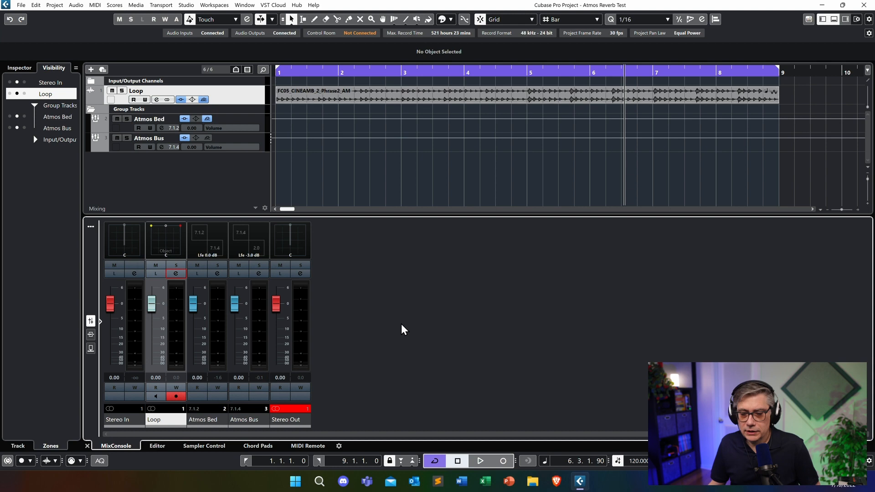
- Play the loop again, check bed and object activity in the Renderer for Dolby Atmos, and close the renderer
{"action": "left_click", "coordinate": [258, 272]}
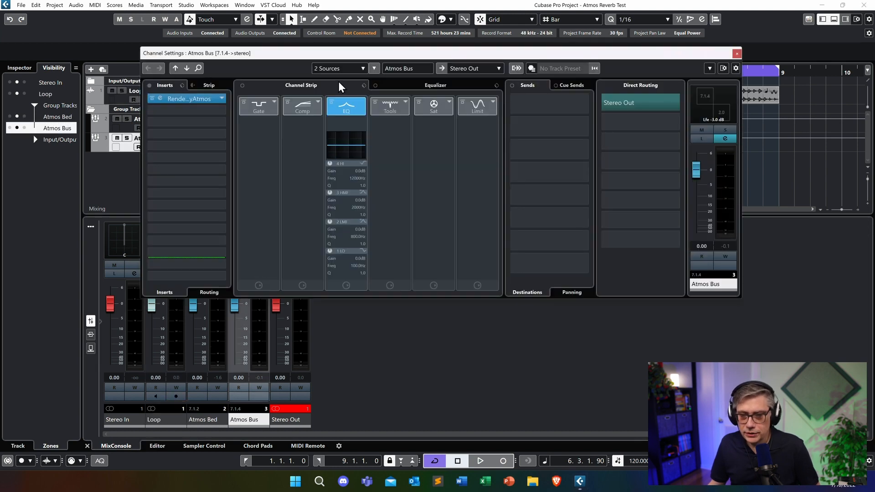
{"action": "left_click", "coordinate": [192, 97]}
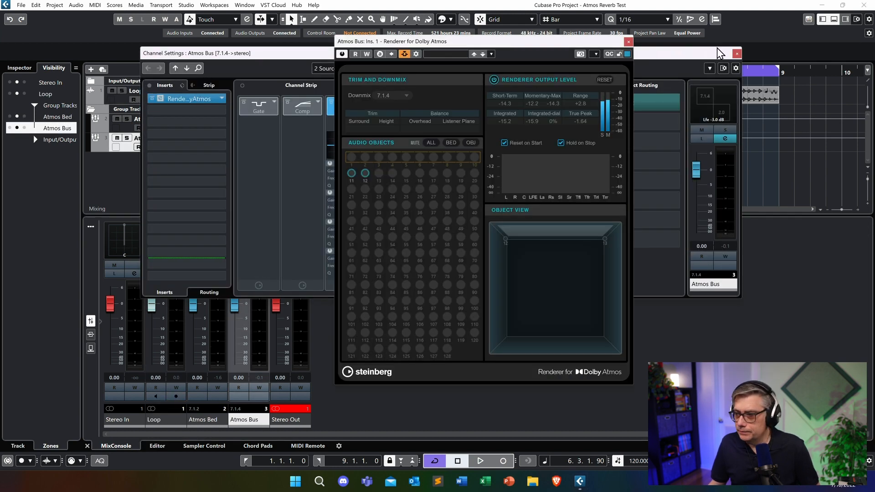
{"action": "left_click", "coordinate": [737, 53]}
{"action": "key", "text": "space"}
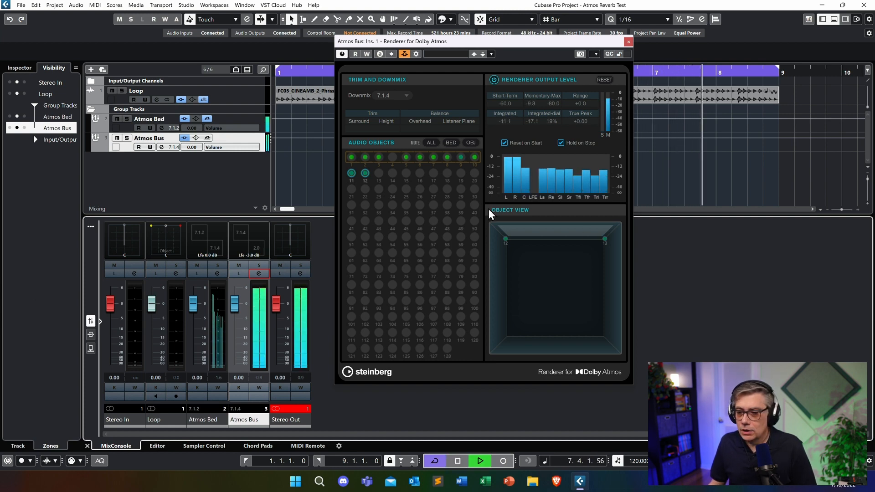
{"action": "key", "text": "space"}
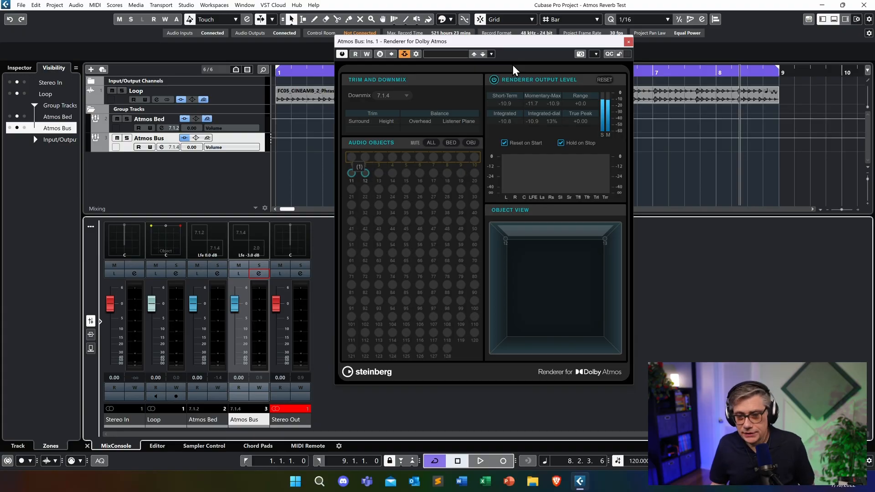
{"action": "left_click", "coordinate": [628, 41]}
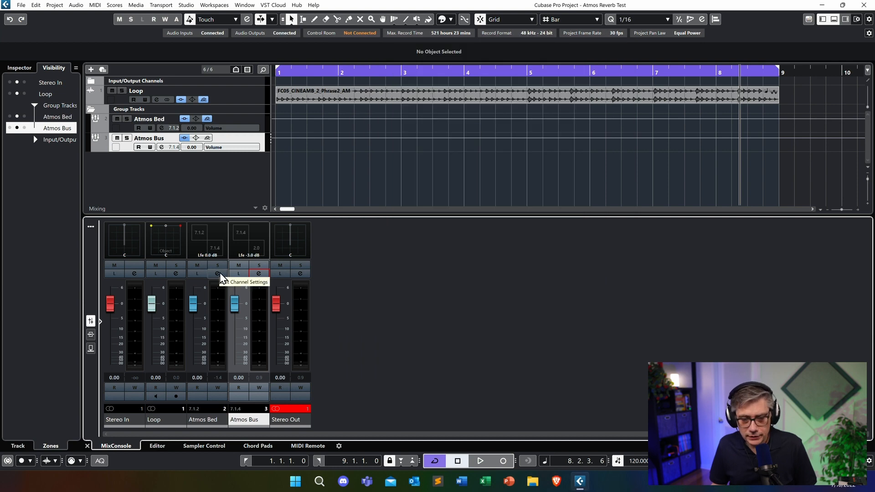
- Set the Loop source's Dry/Wet to 100 % in the Atmos Bed's Spacelab Ignition and close the reverb window
{"action": "left_click", "coordinate": [218, 274]}
{"action": "left_click", "coordinate": [194, 103]}
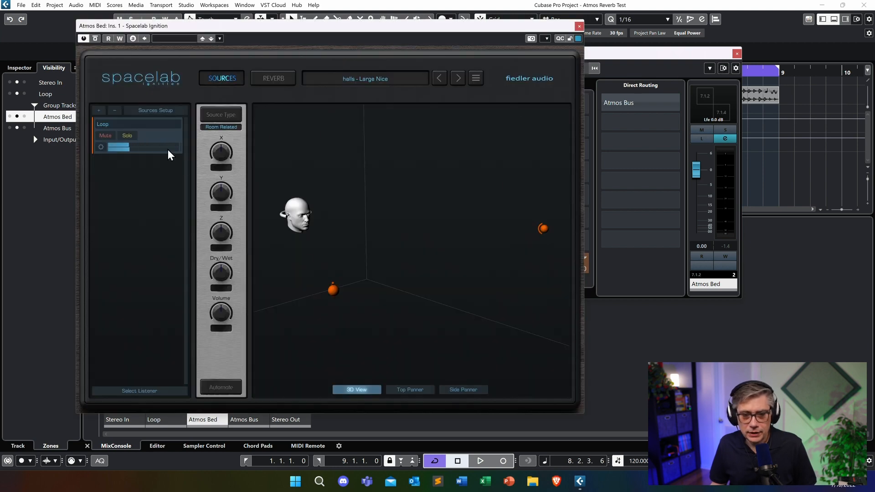
{"action": "left_click", "coordinate": [157, 138]}
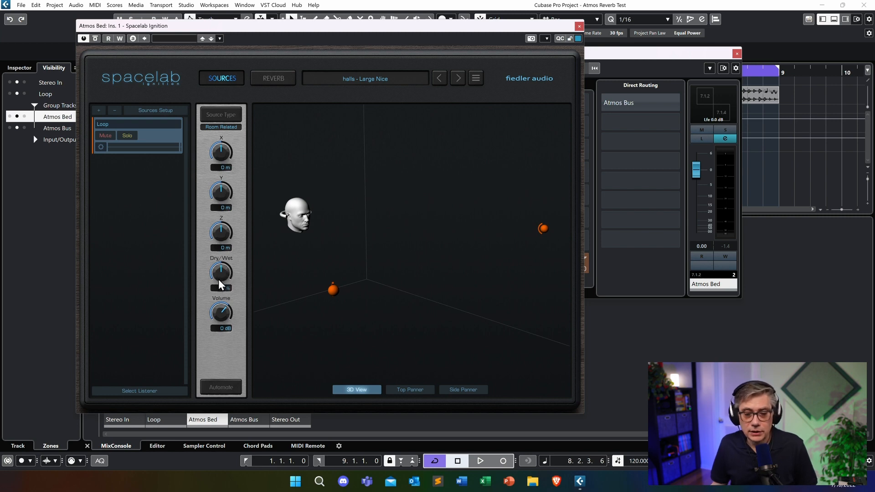
{"action": "left_click_drag", "start_coordinate": [225, 273], "coordinate": [254, 221]}
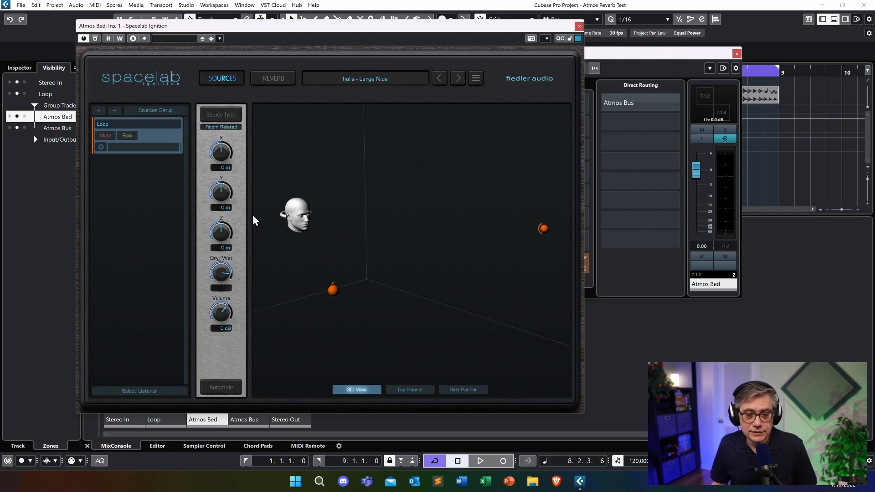
{"action": "left_click", "coordinate": [579, 27]}
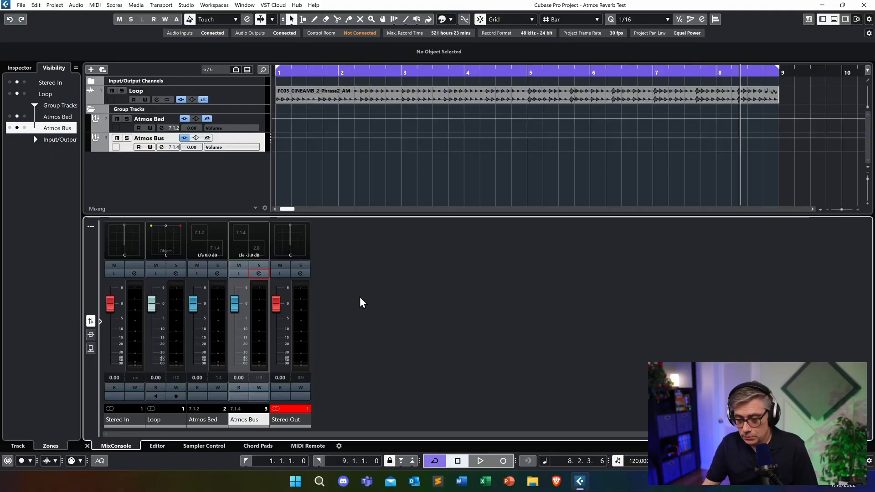
- Play the loop with the fully wet reverb and compare bed and object signals in the Atmos Bus renderer
{"action": "left_click", "coordinate": [259, 273]}
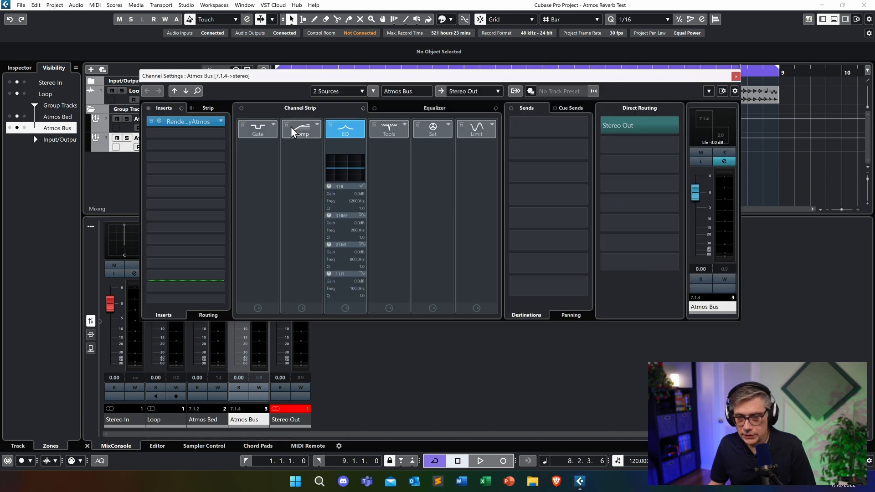
{"action": "left_click", "coordinate": [180, 127]}
{"action": "left_click", "coordinate": [736, 77]}
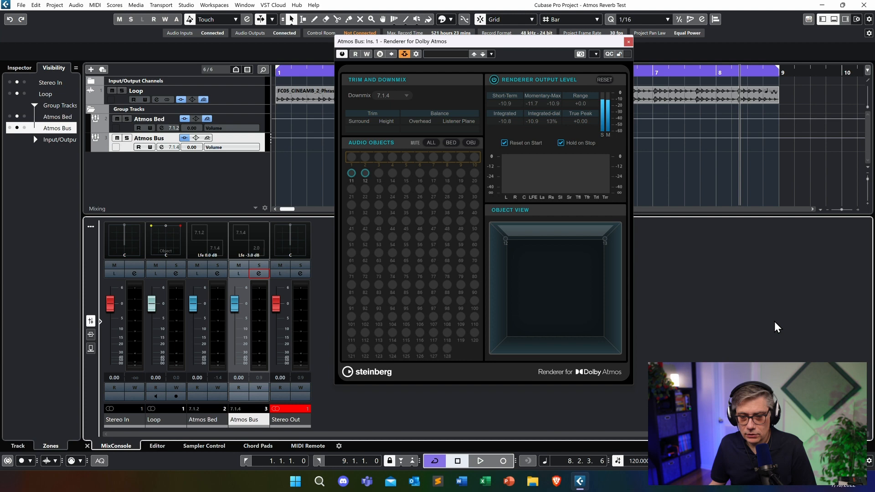
{"action": "key", "text": "space"}
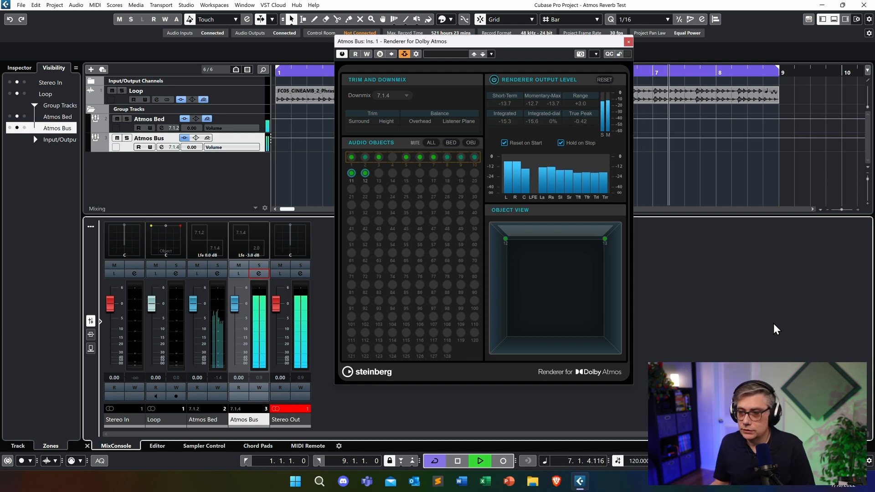
{"action": "key", "text": "space"}
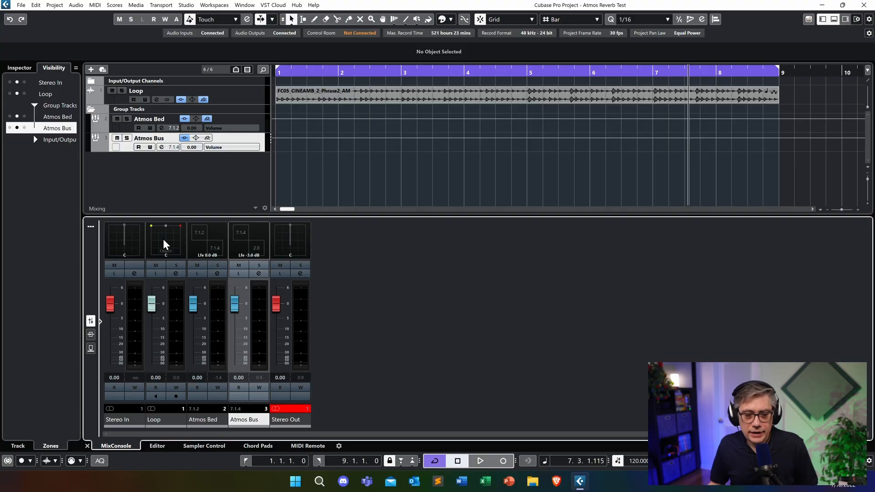
- Open the Loop channel's VST MultiPanner and the Atmos Bed's Spacelab Ignition side by side, with Ignition in Top Panner view
{"action": "double_click", "coordinate": [165, 244]}
{"action": "left_click_drag", "start_coordinate": [557, 94], "coordinate": [487, 47]}
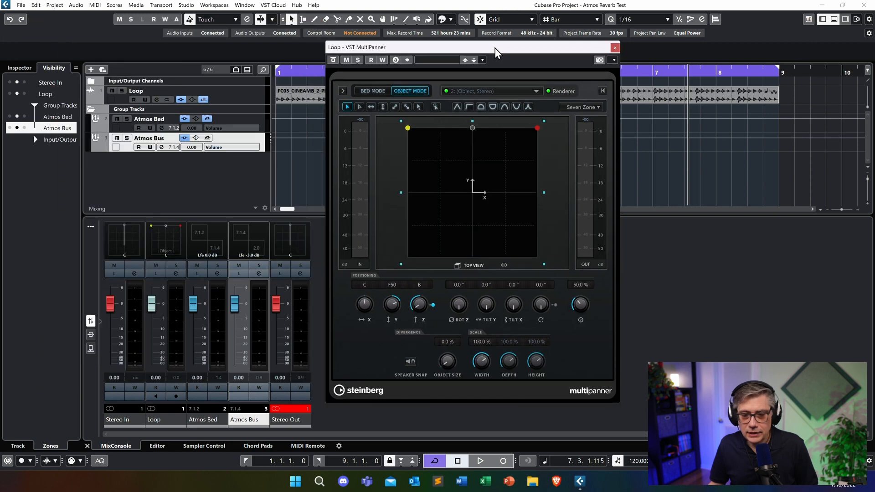
{"action": "left_click", "coordinate": [217, 274]}
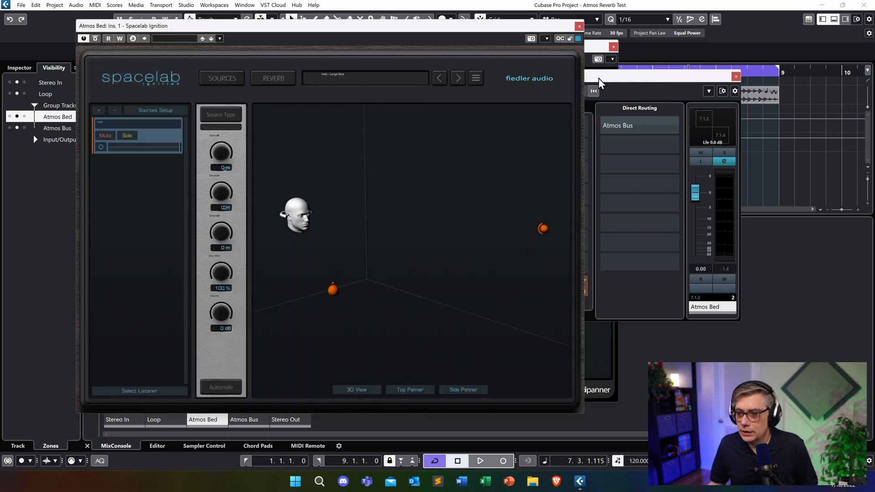
{"action": "left_click", "coordinate": [737, 78]}
{"action": "left_click_drag", "start_coordinate": [429, 26], "coordinate": [670, 61]}
{"action": "left_click_drag", "start_coordinate": [493, 47], "coordinate": [192, 40]}
{"action": "left_click_drag", "start_coordinate": [490, 65], "coordinate": [491, 29]}
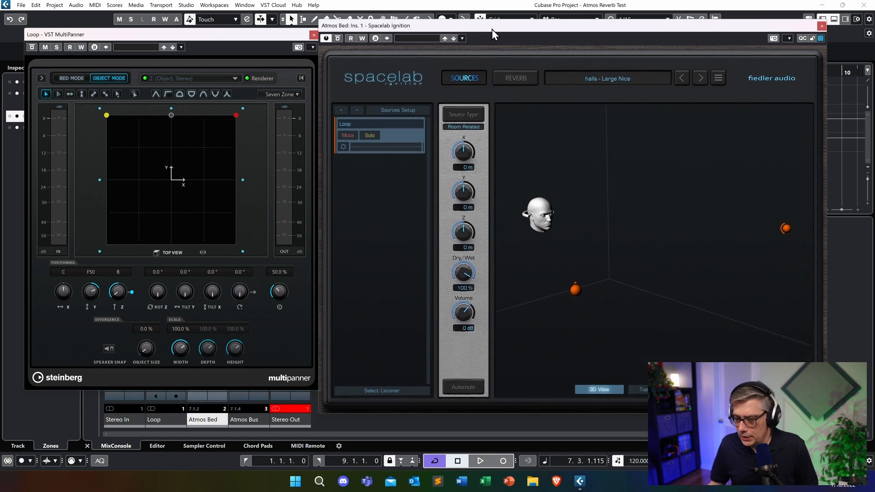
{"action": "left_click", "coordinate": [640, 390]}
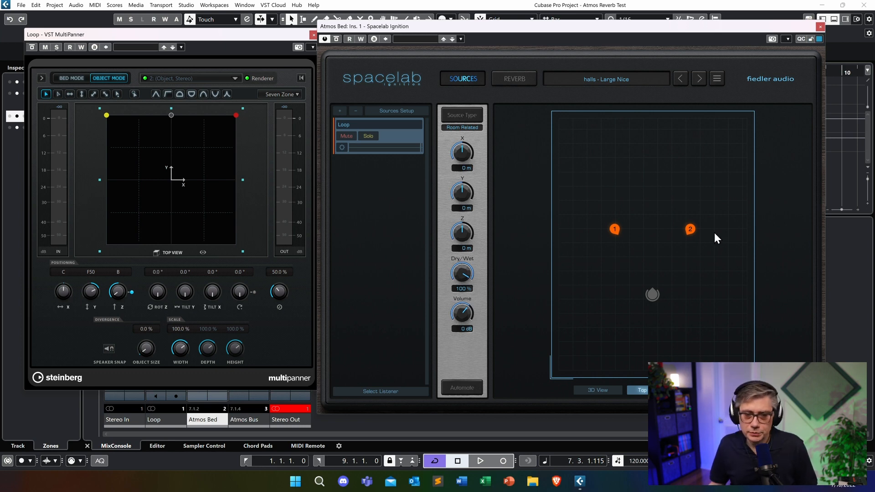
- Move the Loop object to the room's left wall at L50, R3 in the MultiPanner and rotate it about Z to about 267.4°
{"action": "mouse_move", "coordinate": [160, 296]}
{"action": "left_mouse_down"}
{"action": "mouse_move", "coordinate": [150, 310]}
{"action": "mouse_move", "coordinate": [155, 303]}
{"action": "left_mouse_up"}
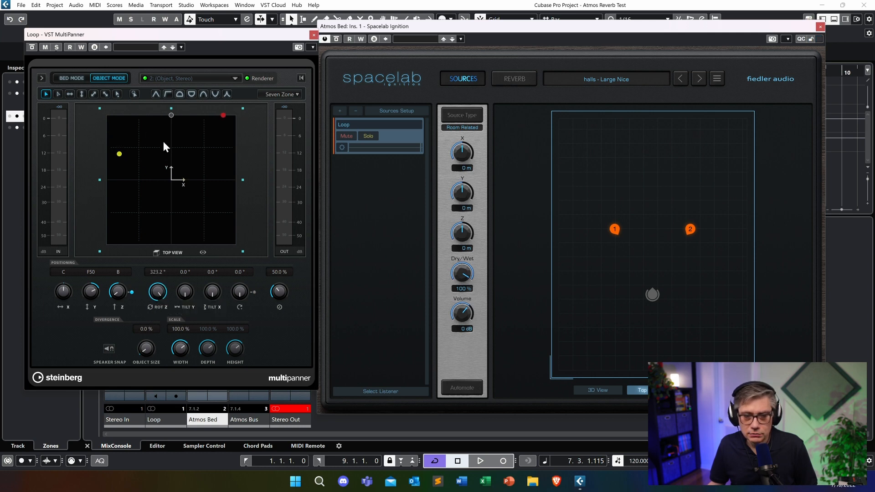
{"action": "left_click_drag", "start_coordinate": [170, 115], "coordinate": [106, 183]}
{"action": "mouse_move", "coordinate": [160, 291]}
{"action": "left_mouse_down"}
{"action": "mouse_move", "coordinate": [154, 296]}
{"action": "mouse_move", "coordinate": [162, 297]}
{"action": "left_mouse_up"}
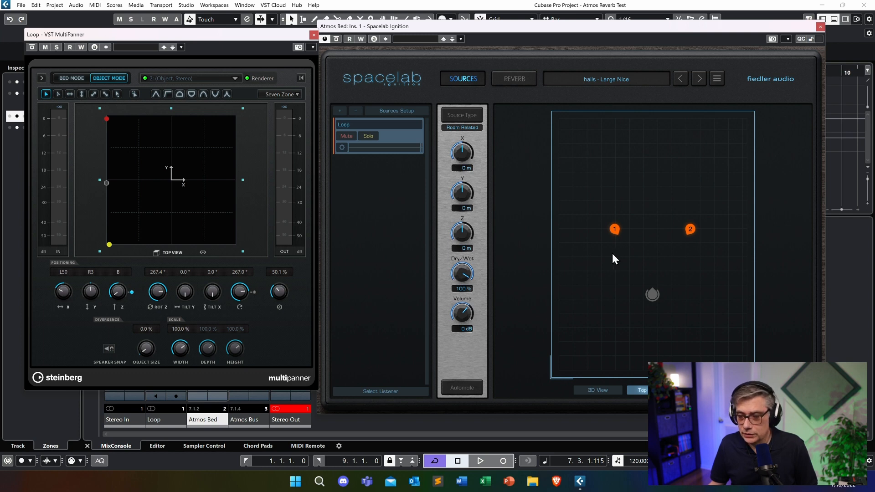
- Place Ignition's source 1 in the room's rear left corner and source 2 near the left wall at about X 1.2 m, Y 10.7 m
{"action": "left_click", "coordinate": [615, 231]}
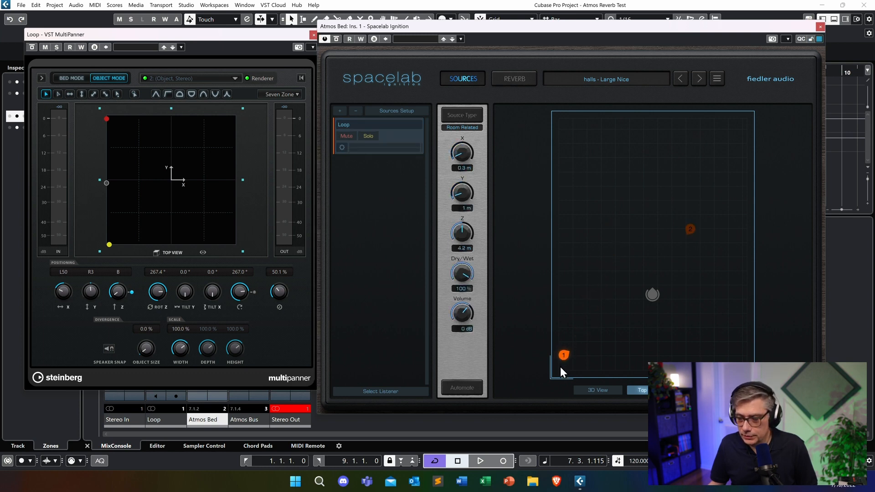
{"action": "left_click_drag", "start_coordinate": [690, 229], "coordinate": [573, 225]}
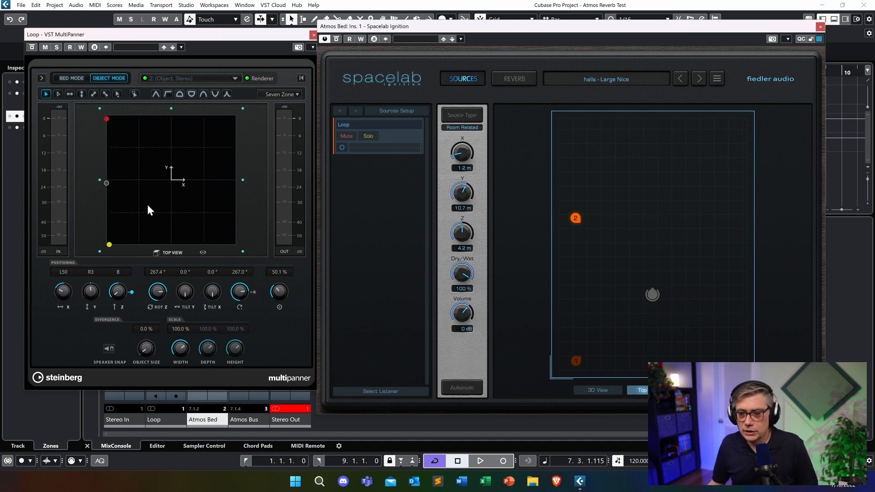
- Play the loop to hear the left-side object and reverb source positions together, and stop playback
{"action": "left_click_drag", "start_coordinate": [549, 29], "coordinate": [546, 17]}
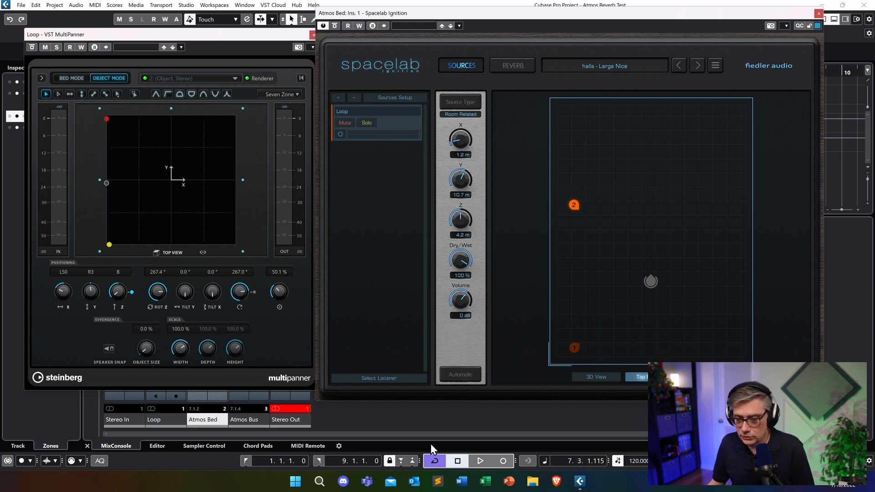
{"action": "key", "text": "space"}
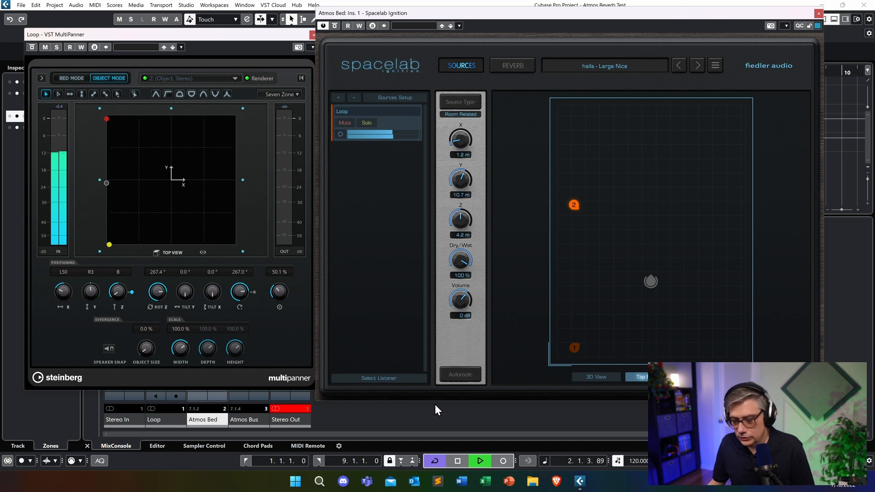
{"action": "left_click", "coordinate": [462, 462]}
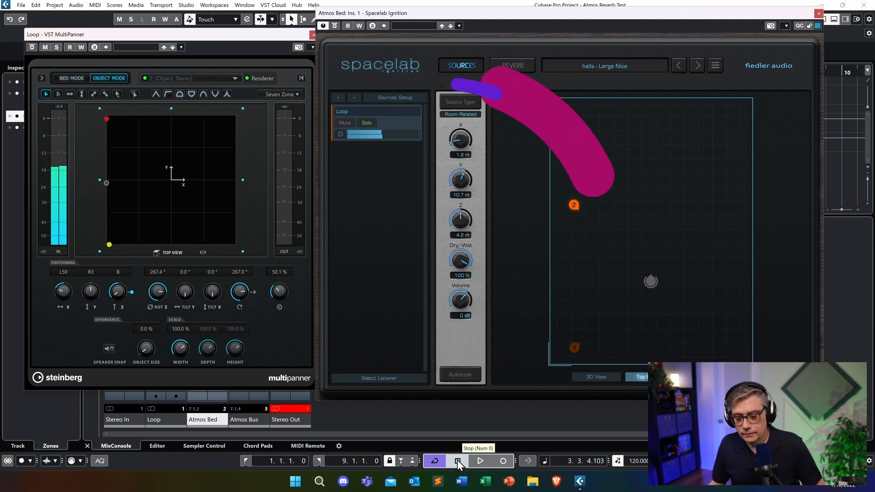